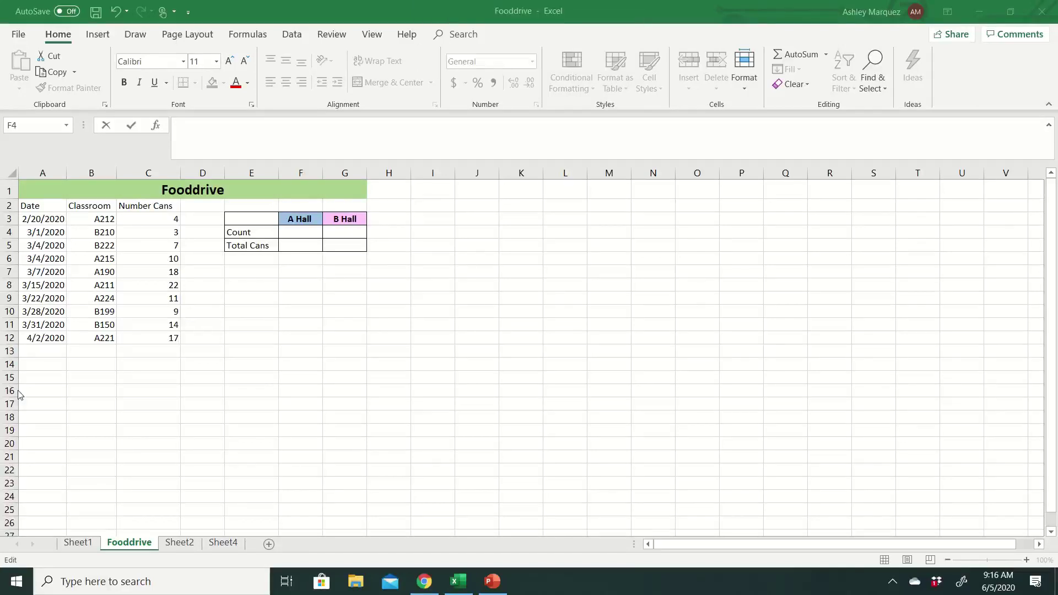
Step: Enter =COUNTIF(B3:B12,"A*") in cell F4 to count the A Hall classrooms
left_click(298, 230)
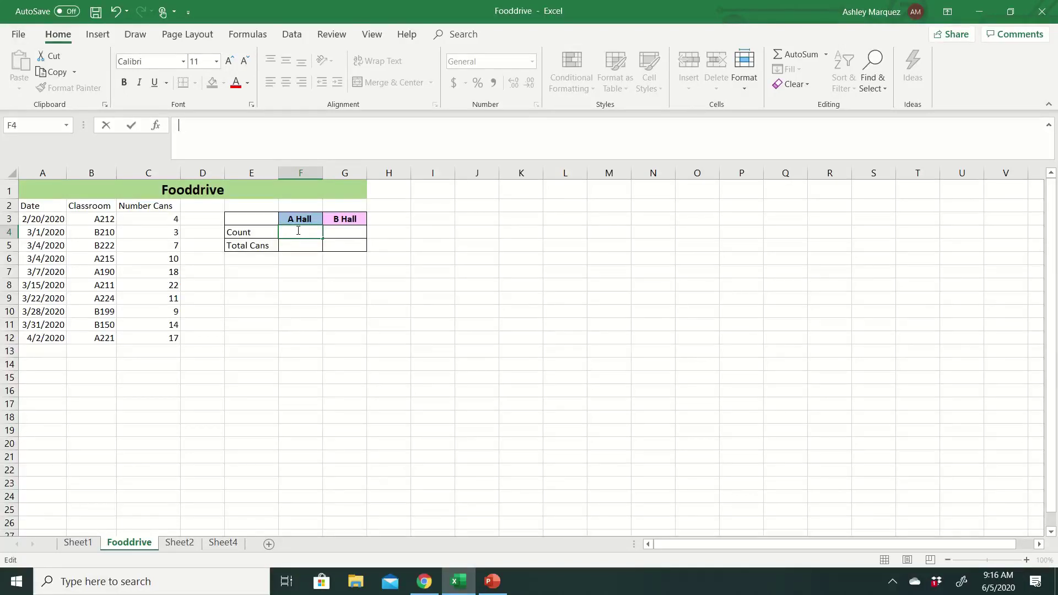
type("=")
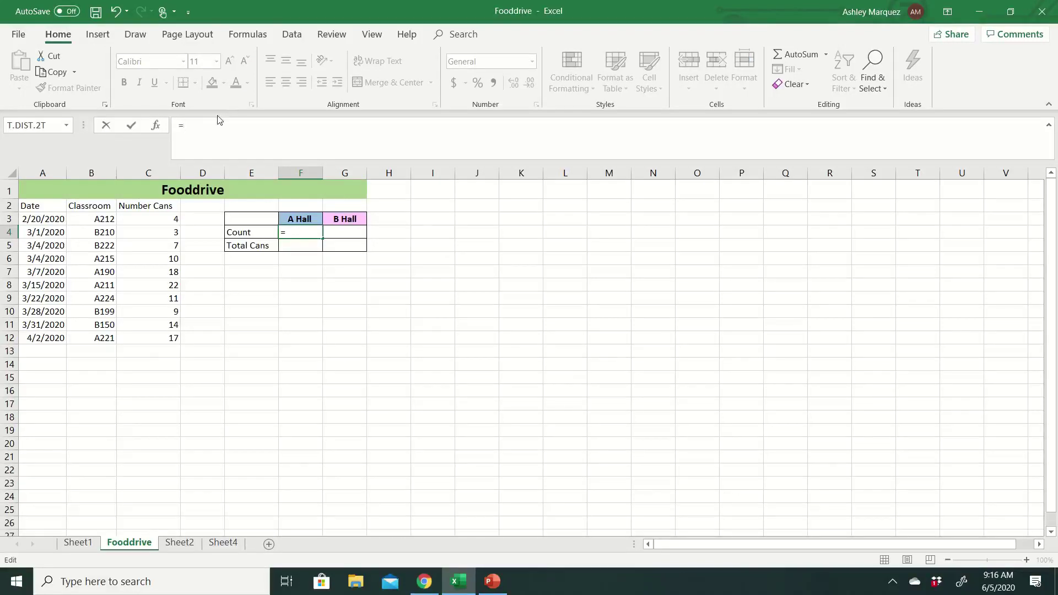
left_click(205, 131)
type("cou")
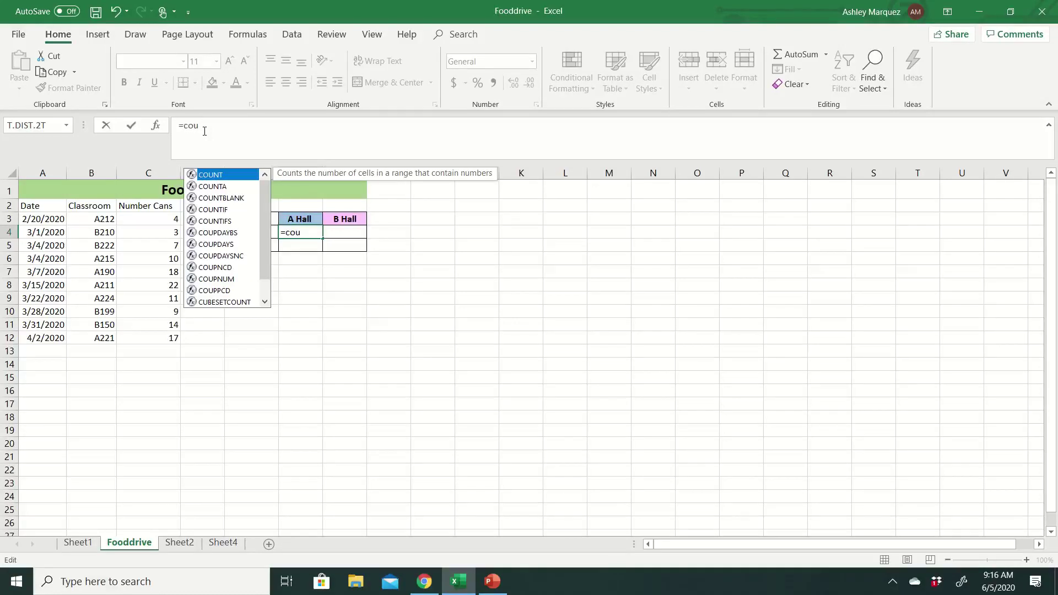
type("n")
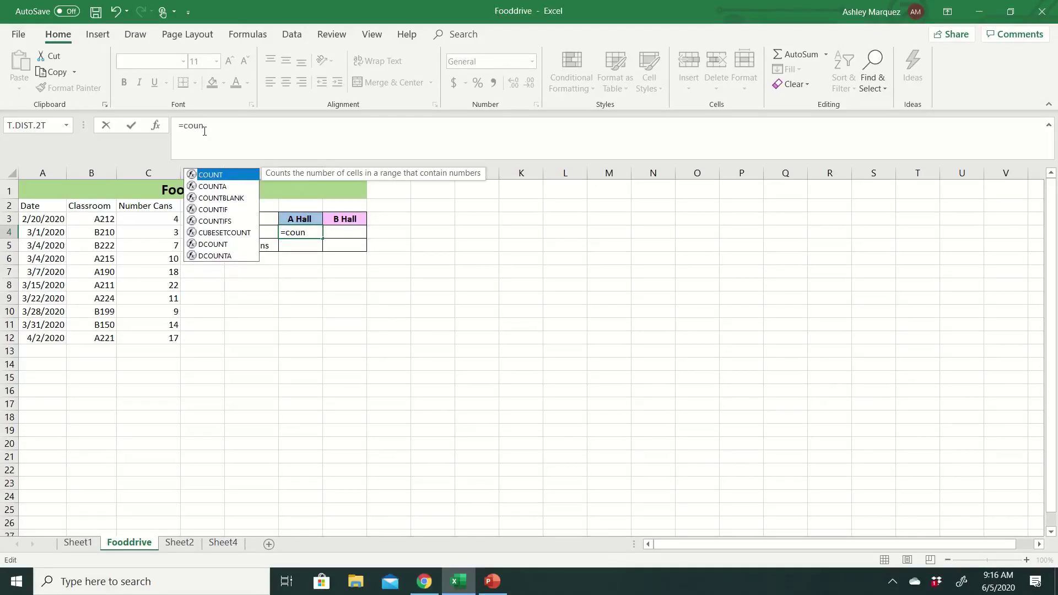
type("tif")
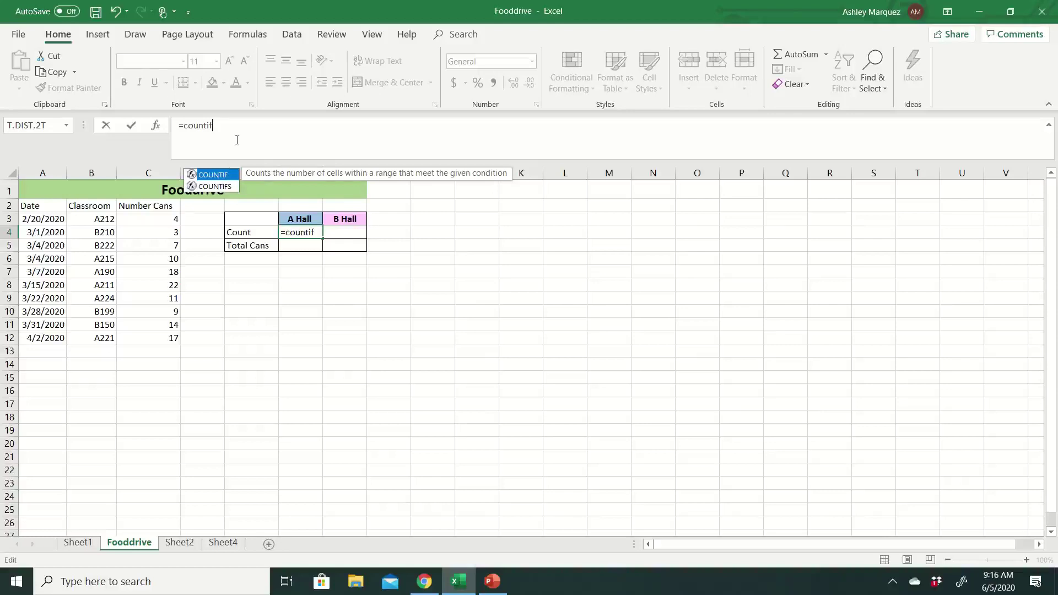
type("(")
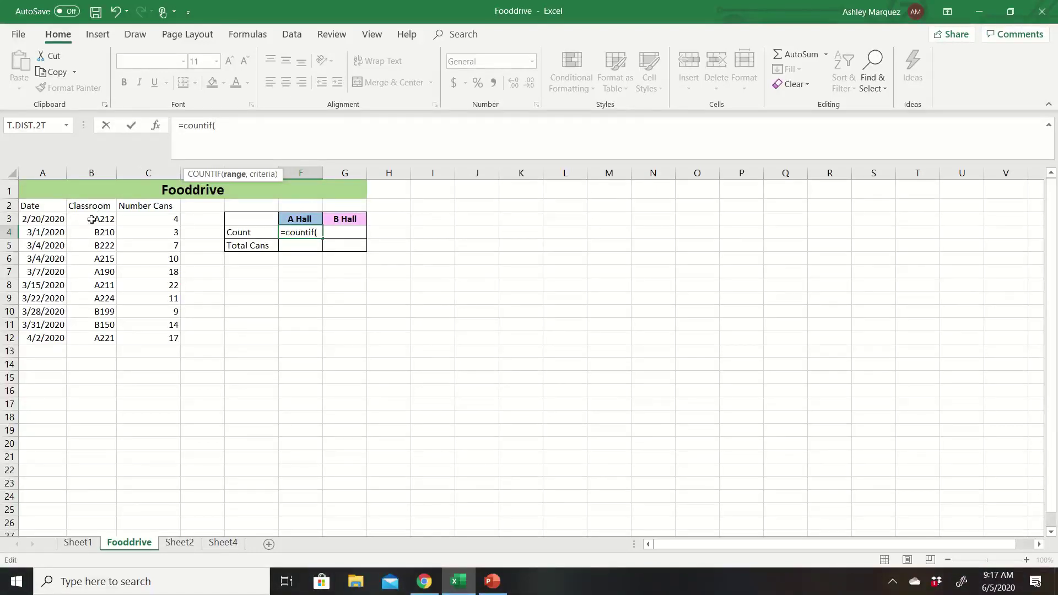
left_click_drag(91, 219, 83, 338)
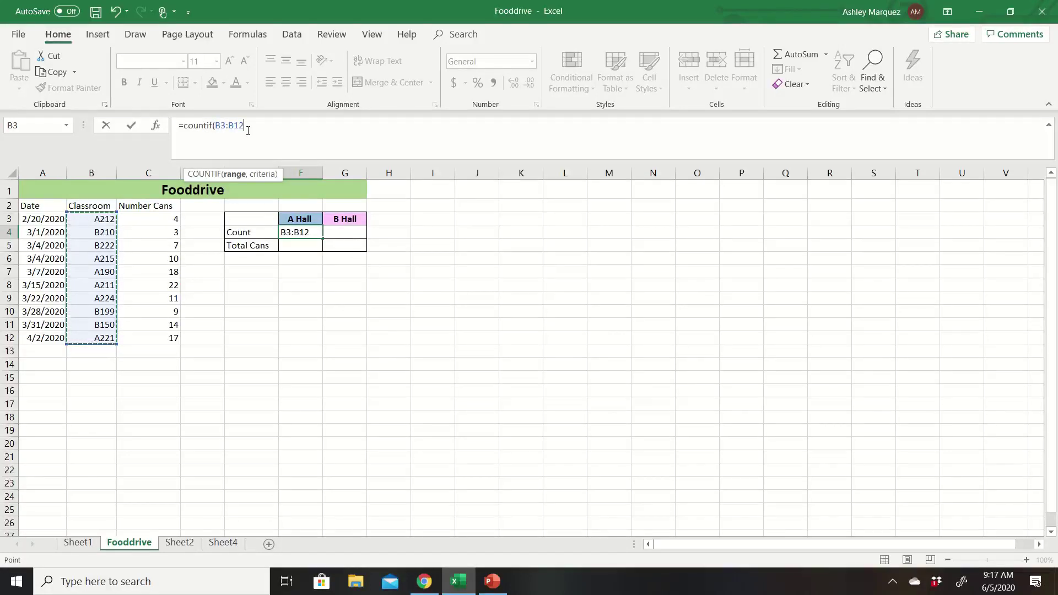
type(",")
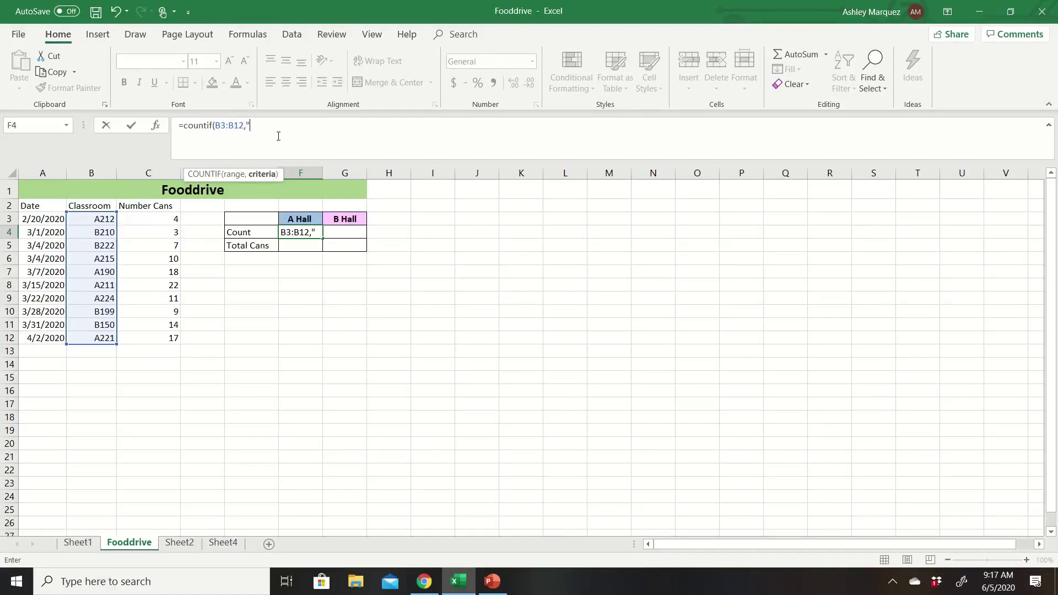
type("A*")
type(")")
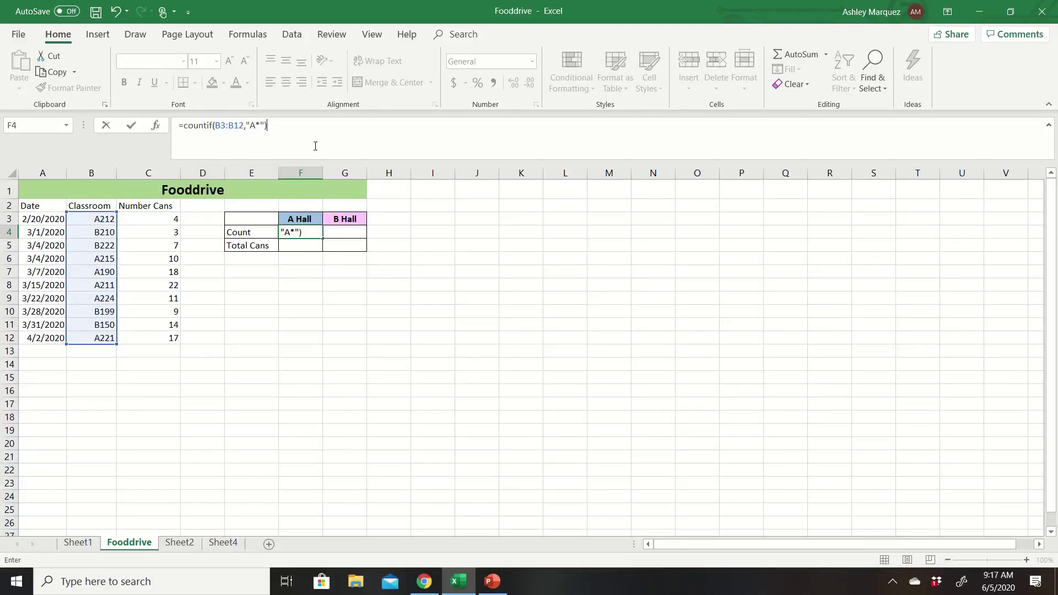
key("Return")
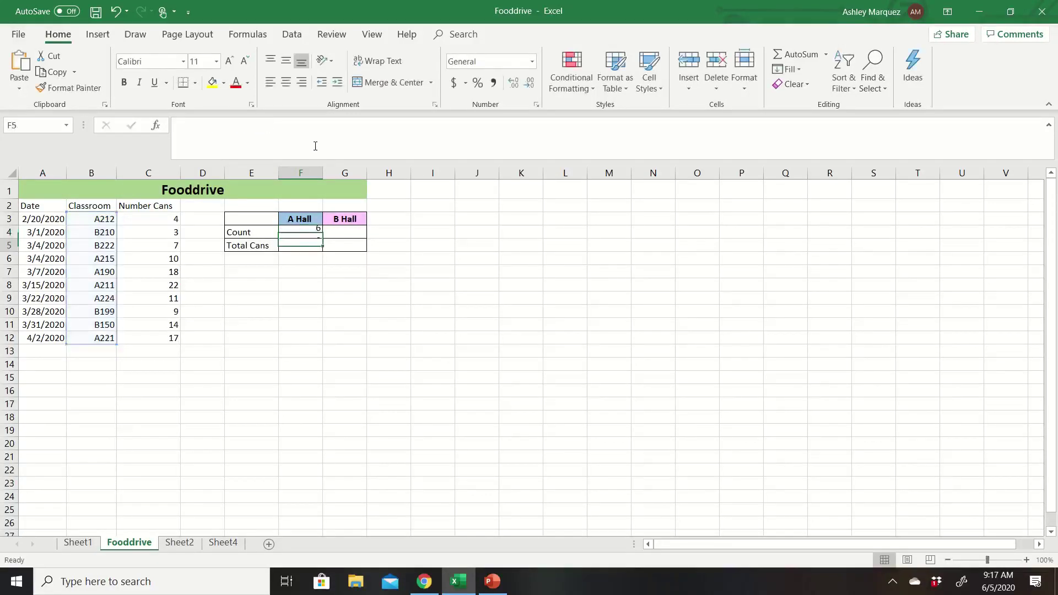
left_click(297, 235)
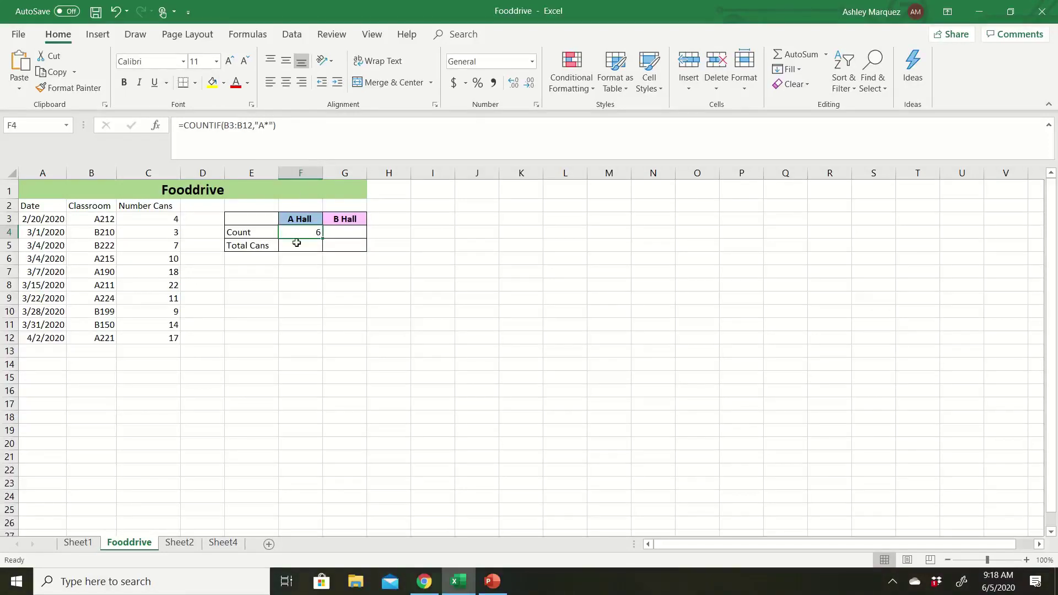
left_click(290, 131)
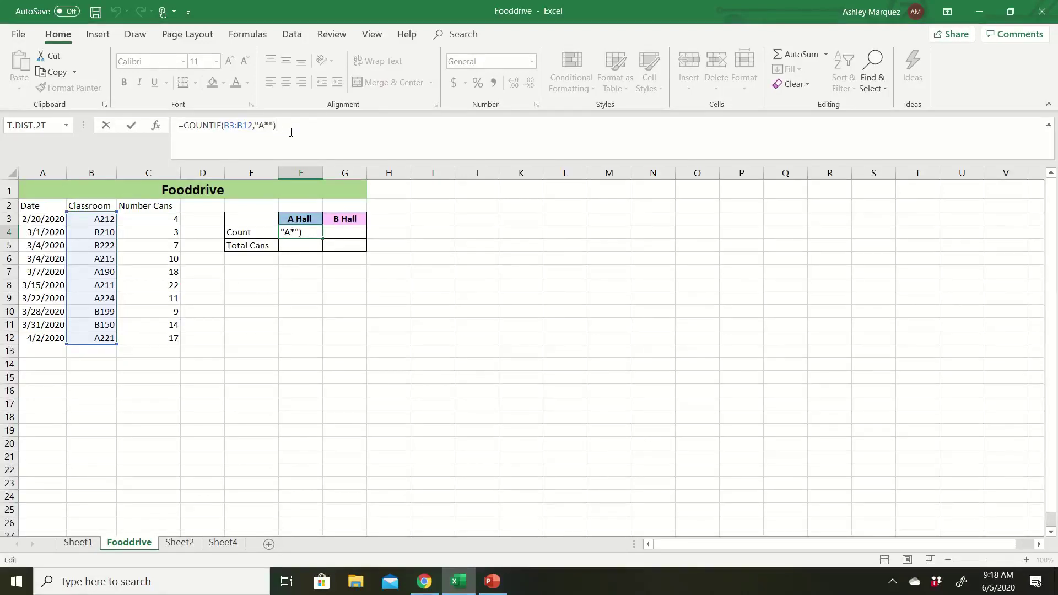
key("XF86AudioMute")
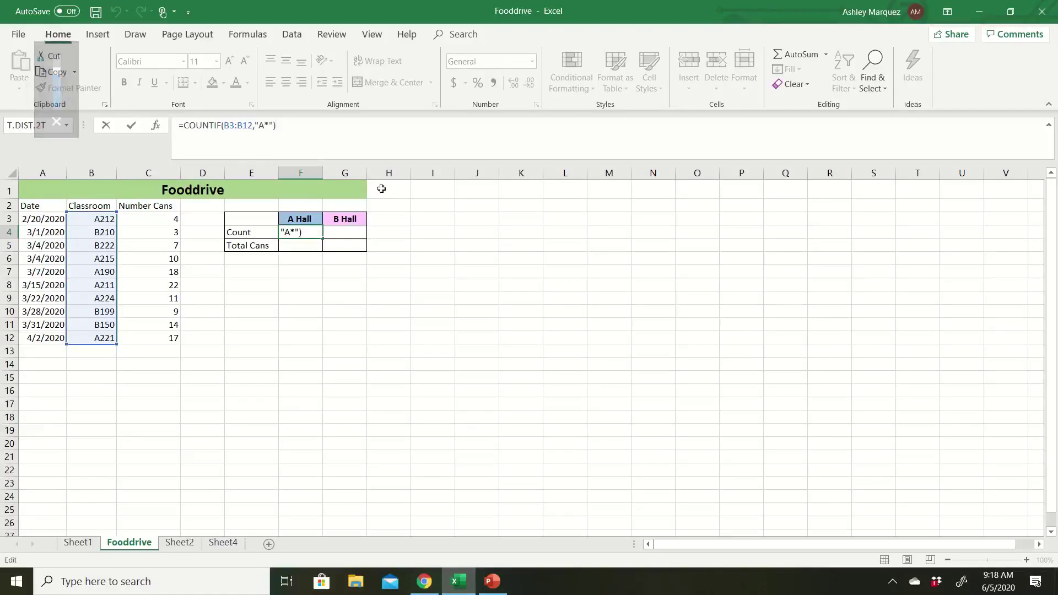
key("XF86AudioMute")
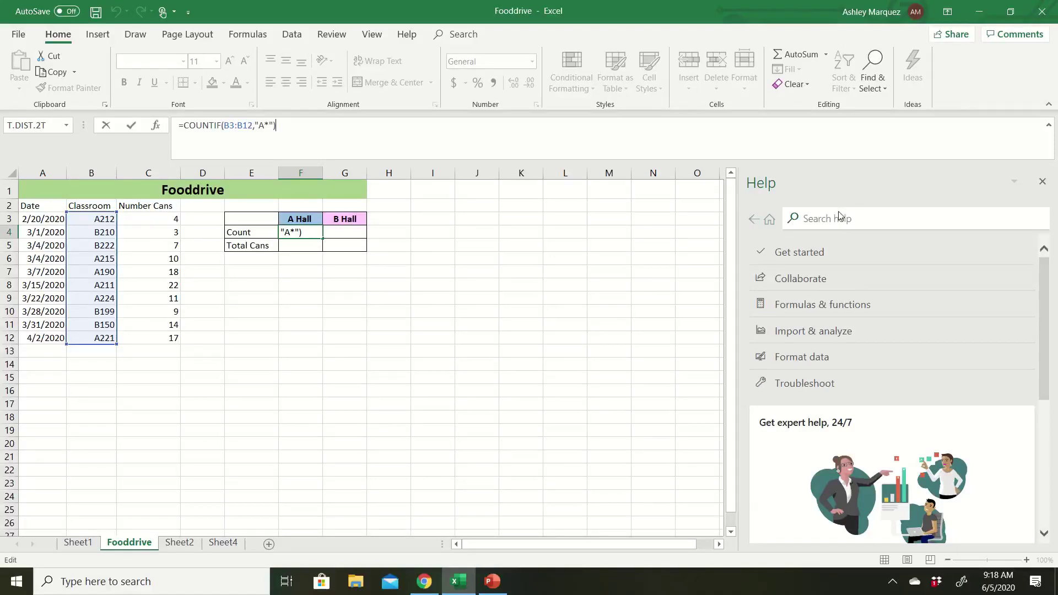
left_click(1044, 183)
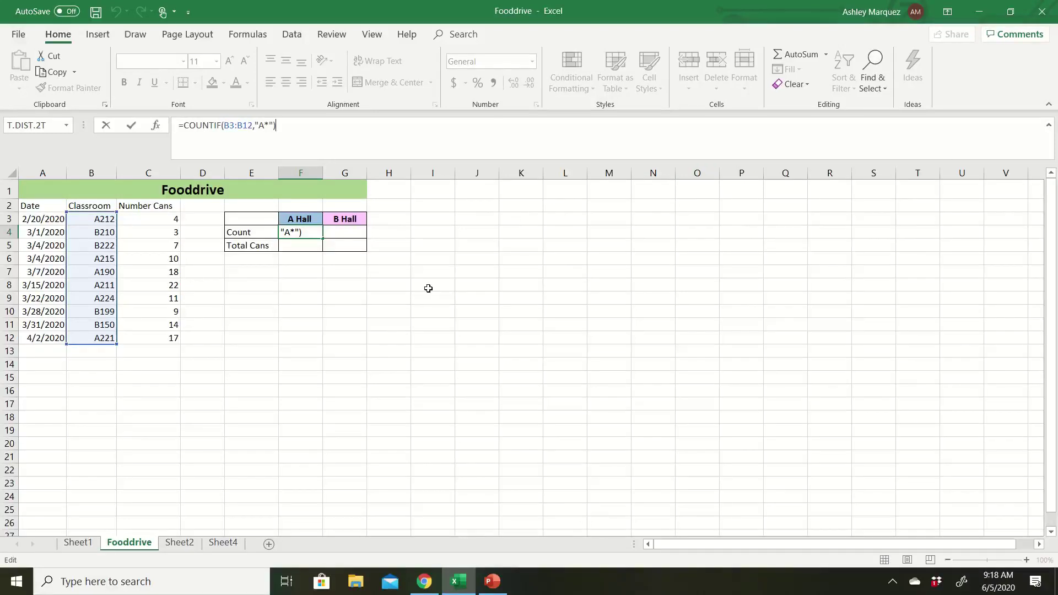
Step: Enter =COUNTIF(B3:B12,"B*") in cell G4 to count the B Hall classrooms
left_click(349, 235)
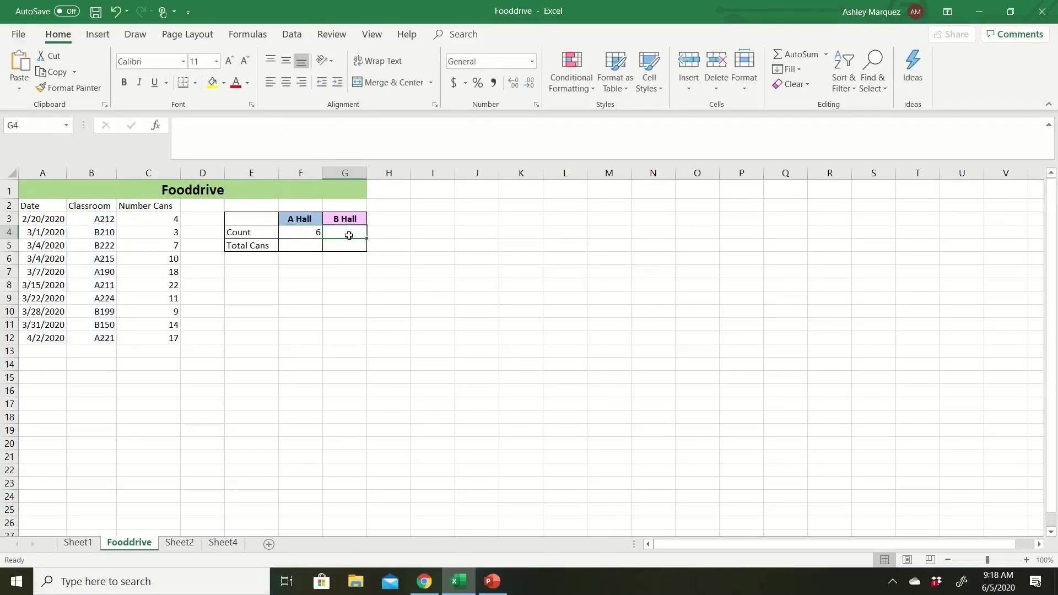
left_click(275, 135)
type("=")
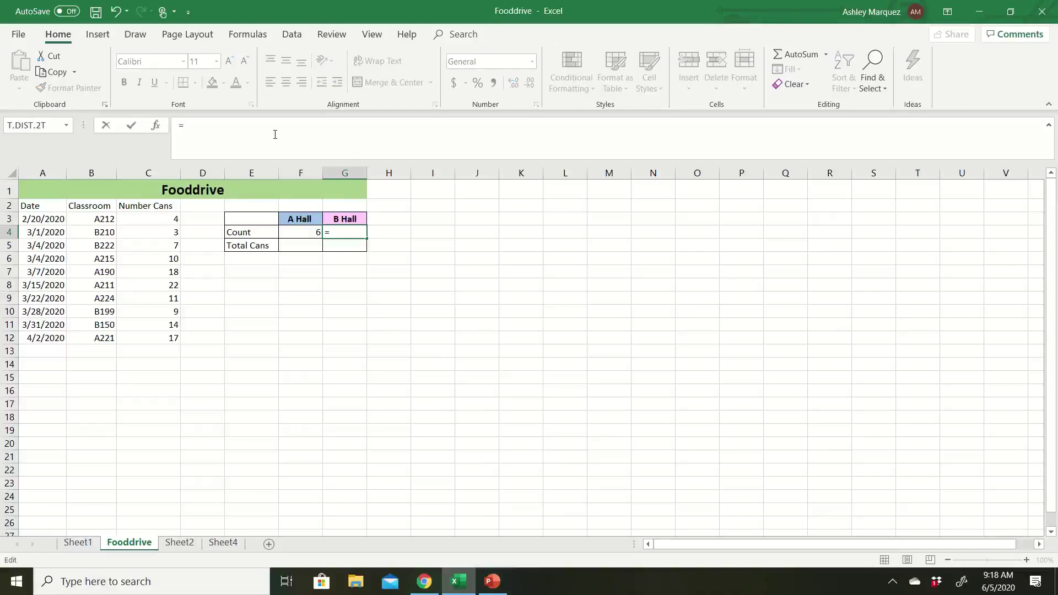
type("countif")
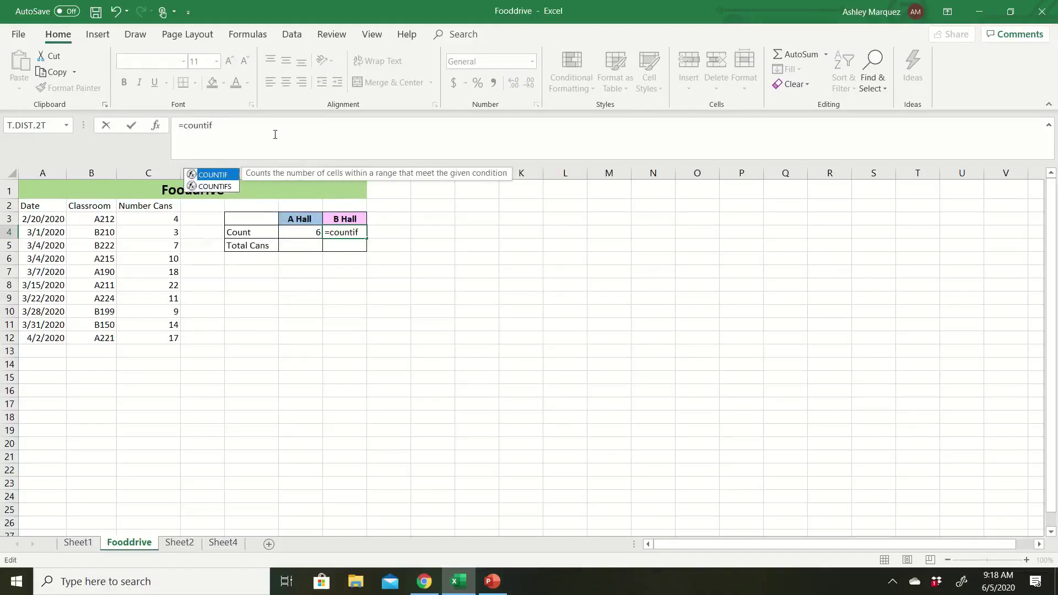
type("(")
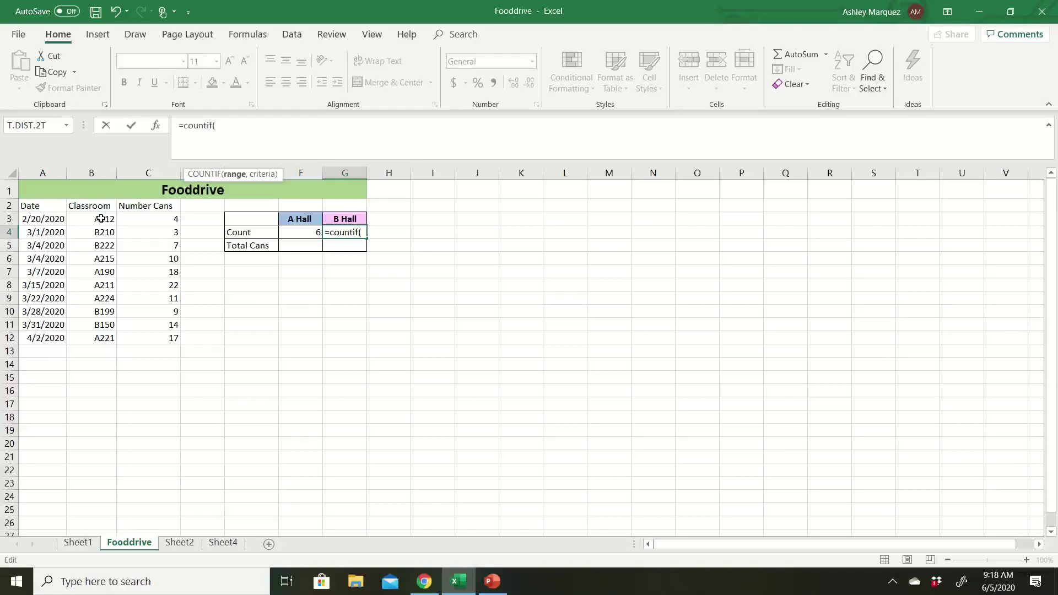
left_click_drag(101, 218, 107, 338)
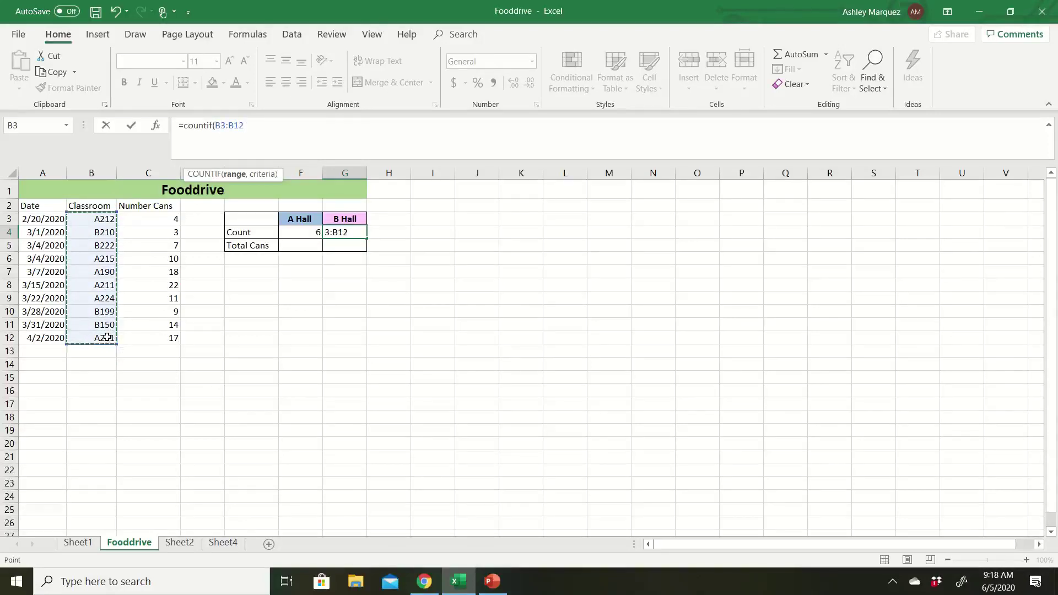
type(",")
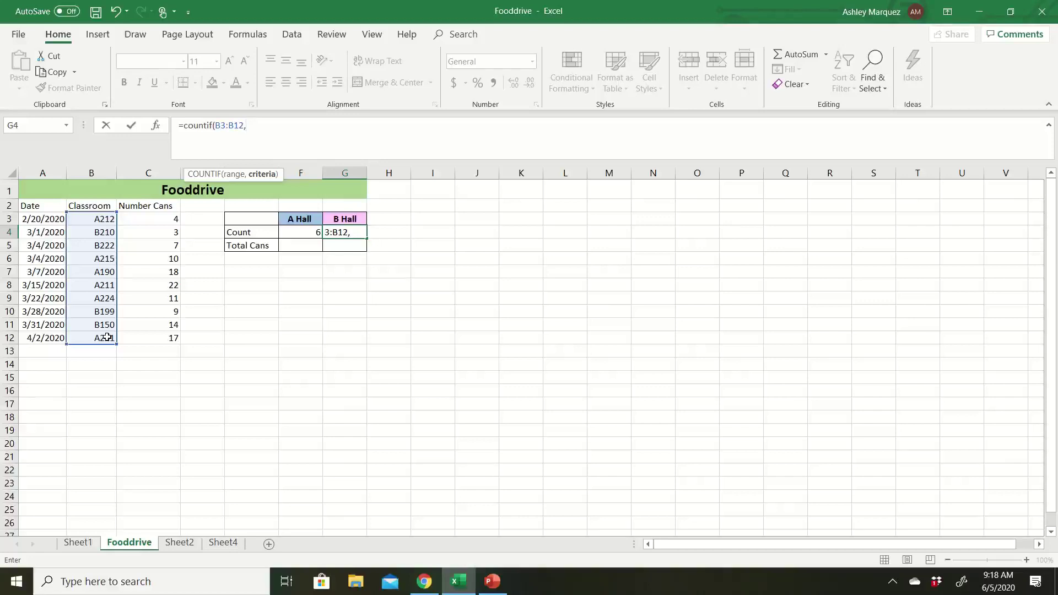
type("\"B*\"")
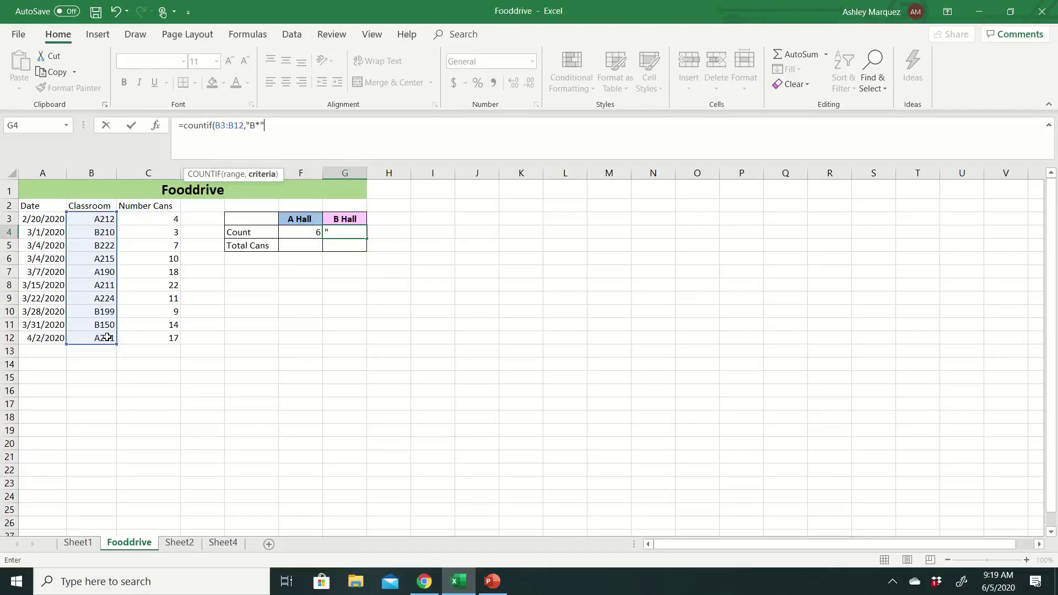
type(")")
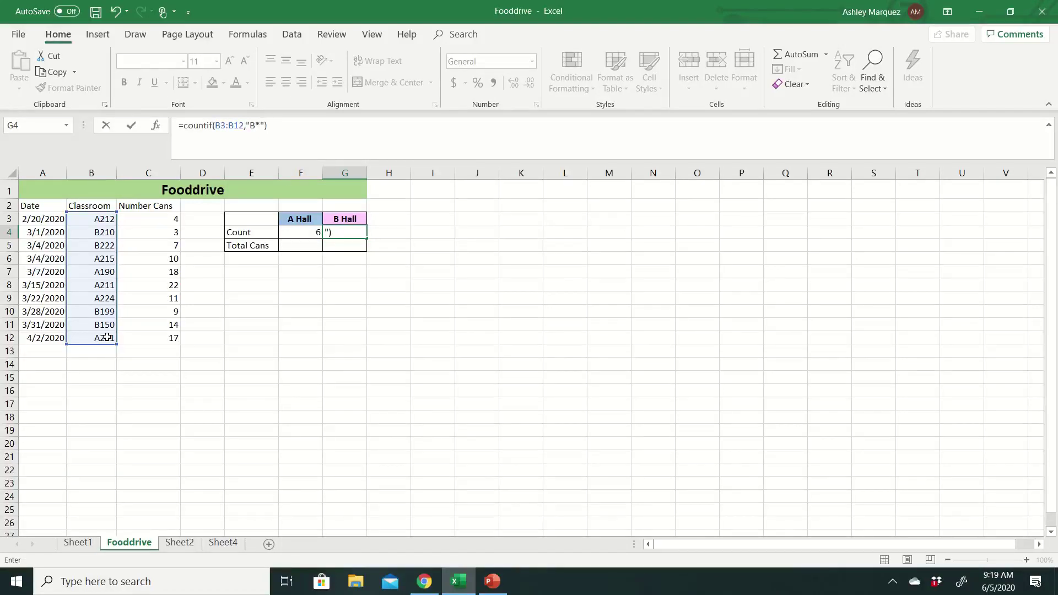
key("Return")
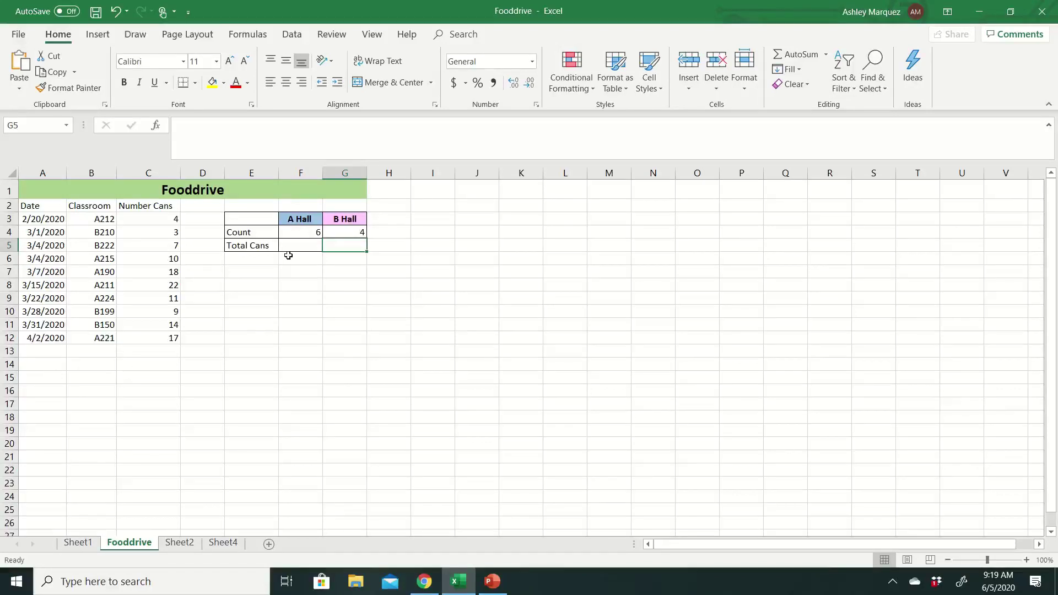
left_click(350, 231)
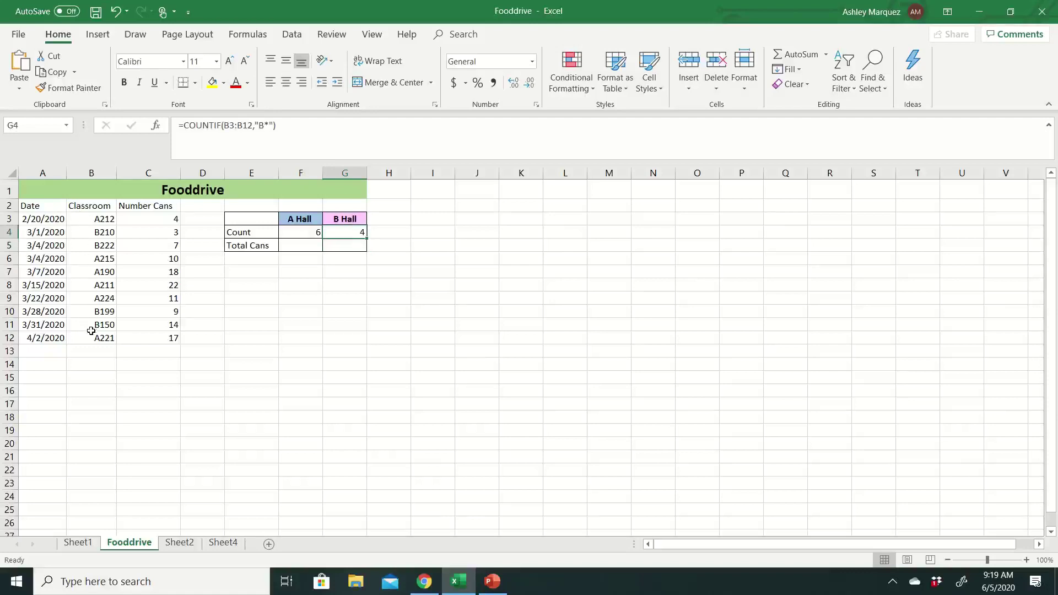
Step: Enter =SUMIF(B3:B12, "A*",C3:C12) in cell F5 to total the cans collected by A Hall
left_click(285, 244)
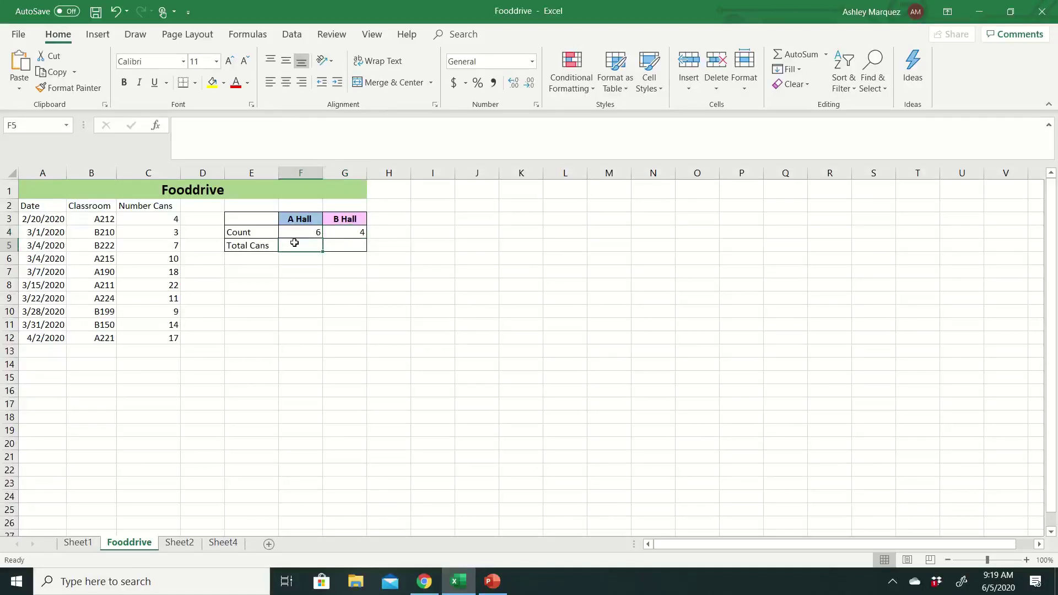
left_click(233, 143)
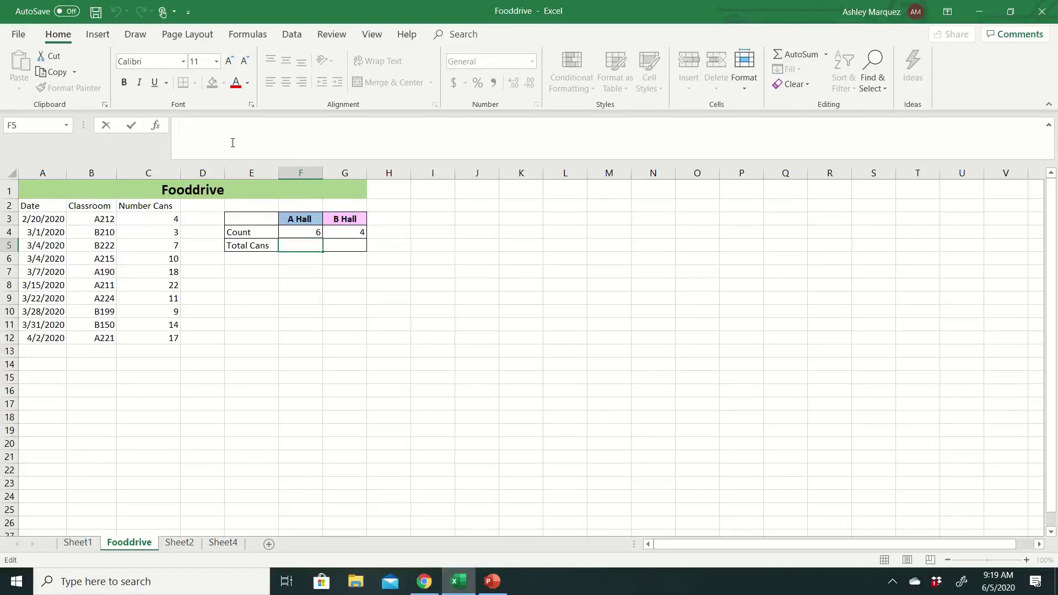
type("=")
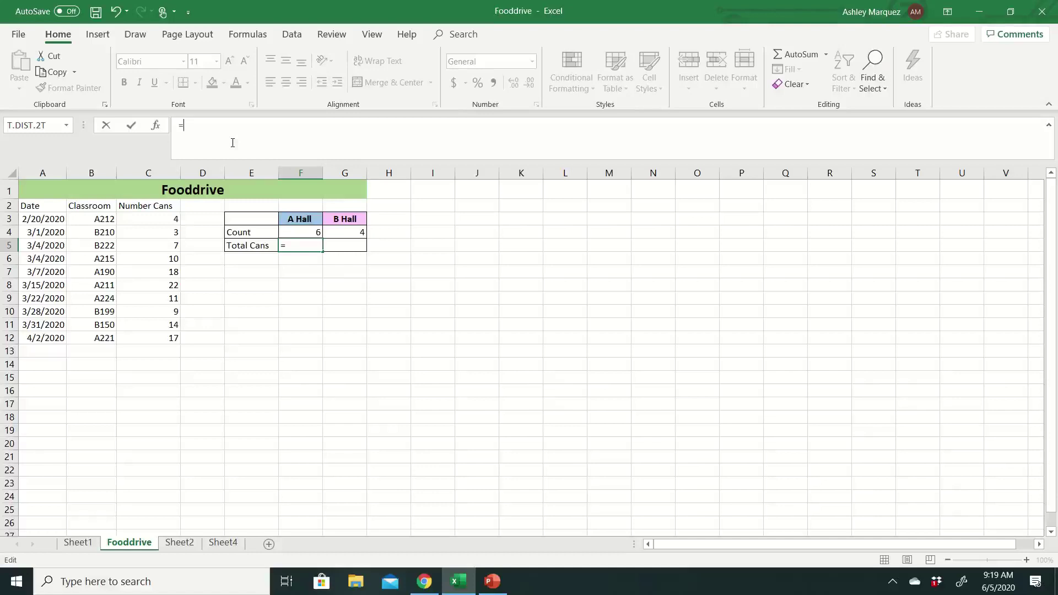
type("sumif")
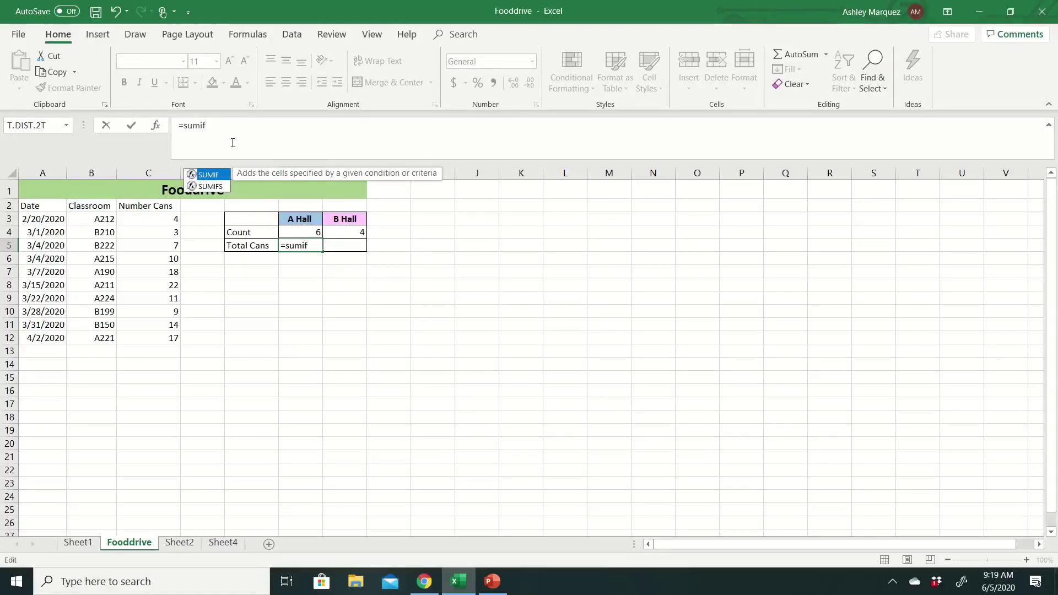
type("(")
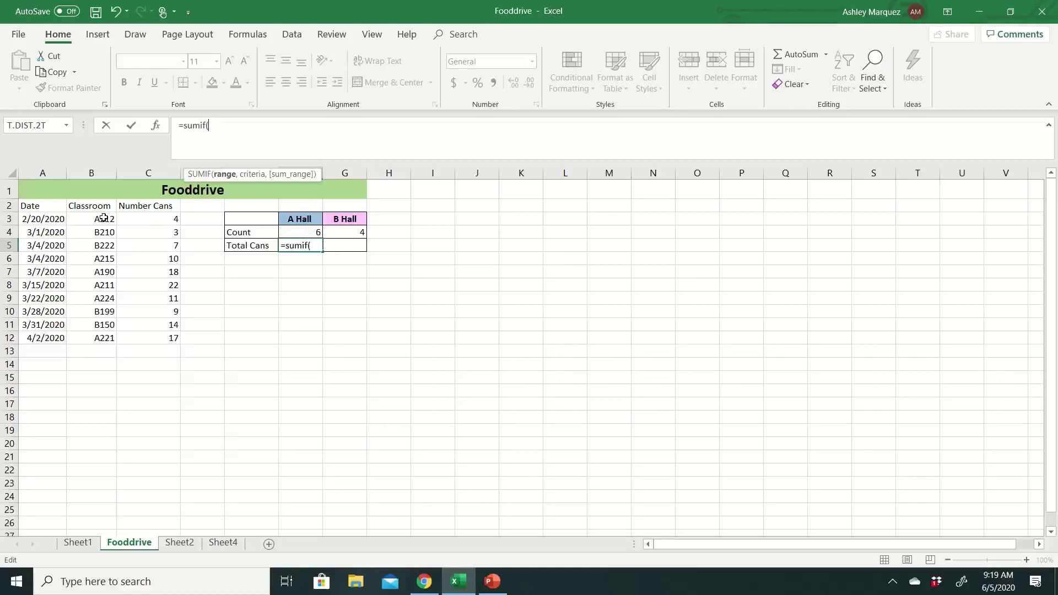
left_click_drag(104, 218, 99, 338)
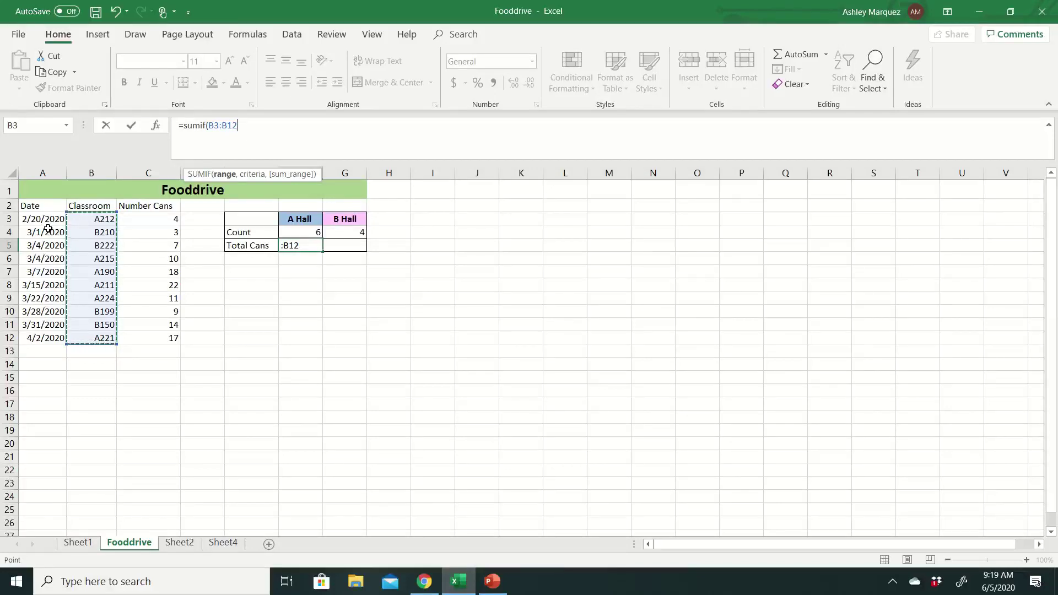
type(",")
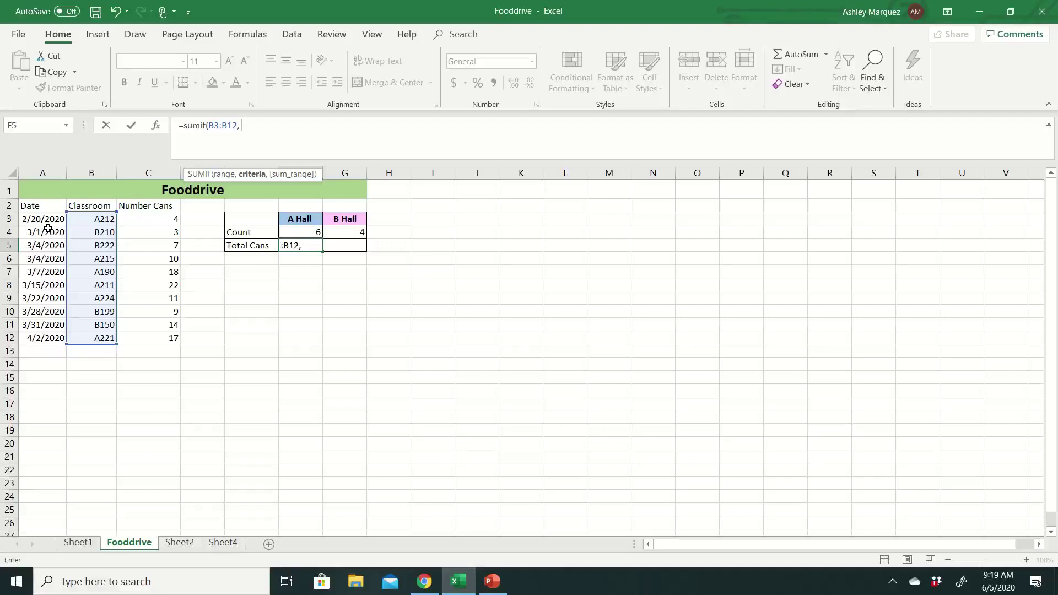
type(" \"B*")
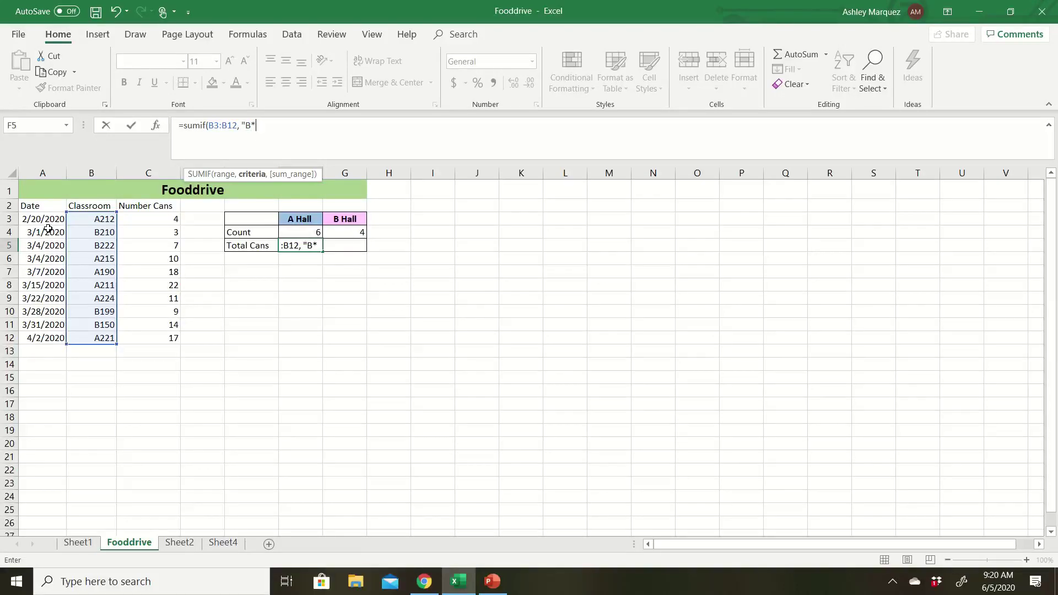
key("BackSpace")
key("BackSpace")
type("A*\",")
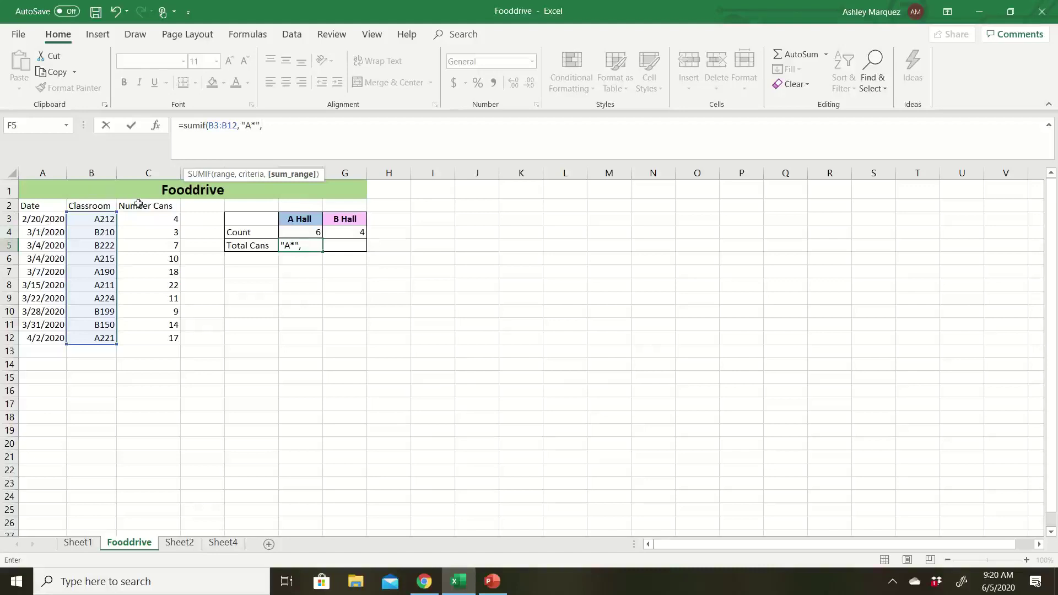
left_click_drag(140, 215, 147, 340)
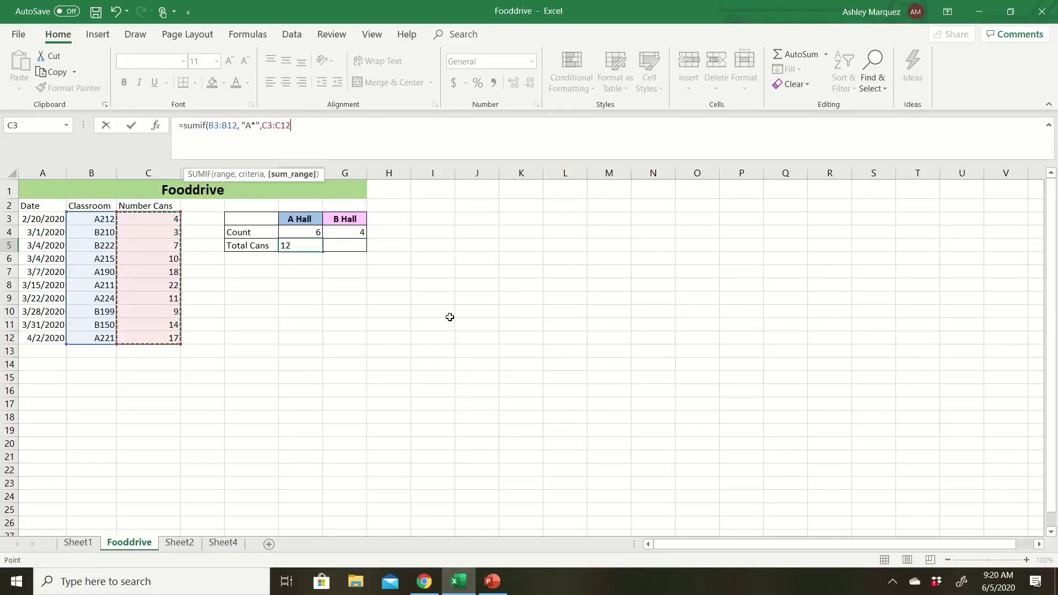
type(")")
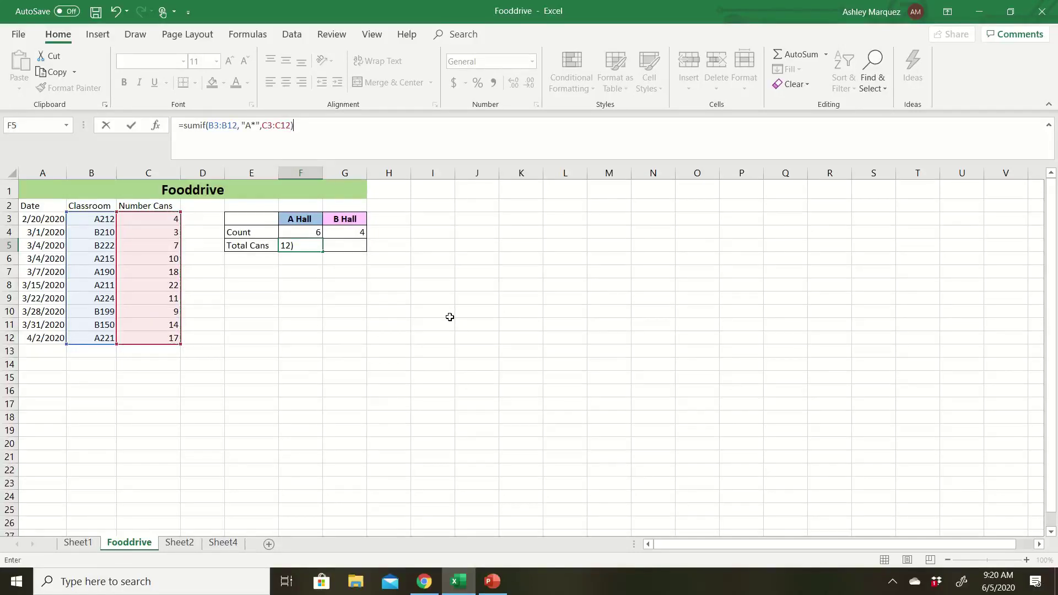
key("Return")
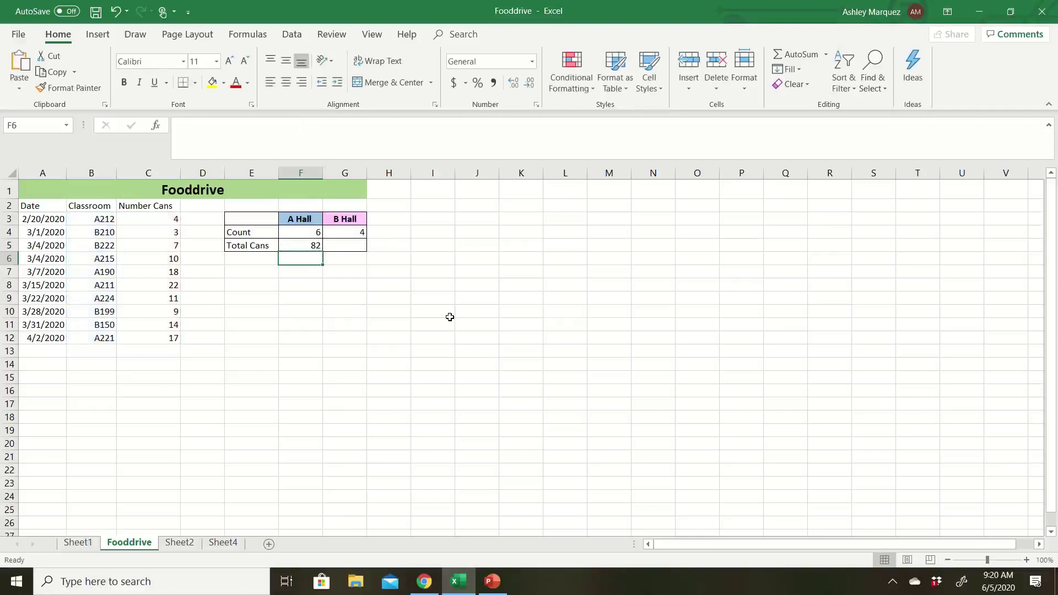
left_click(298, 245)
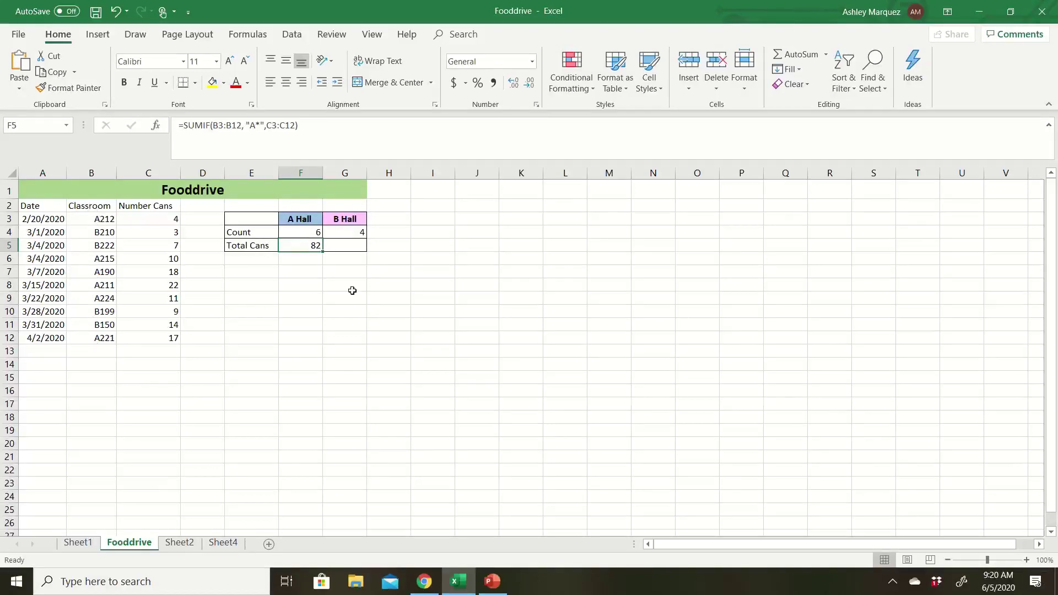
Step: Enter =SUMIF(B3:B12, "B*", C3:C12) in cell G5 to total the cans collected by B Hall
left_click(348, 245)
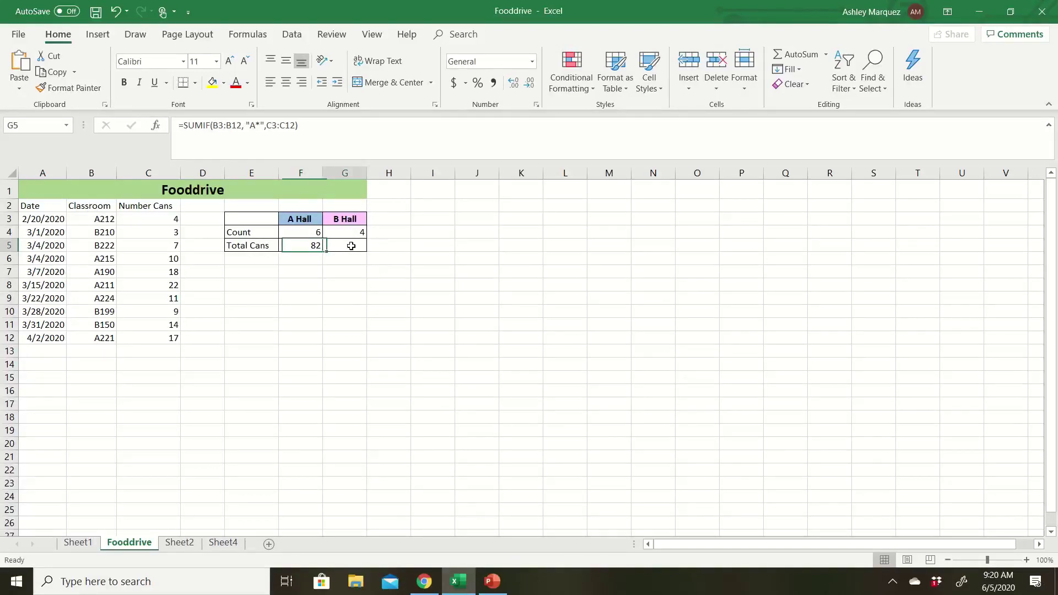
left_click(279, 149)
type("=")
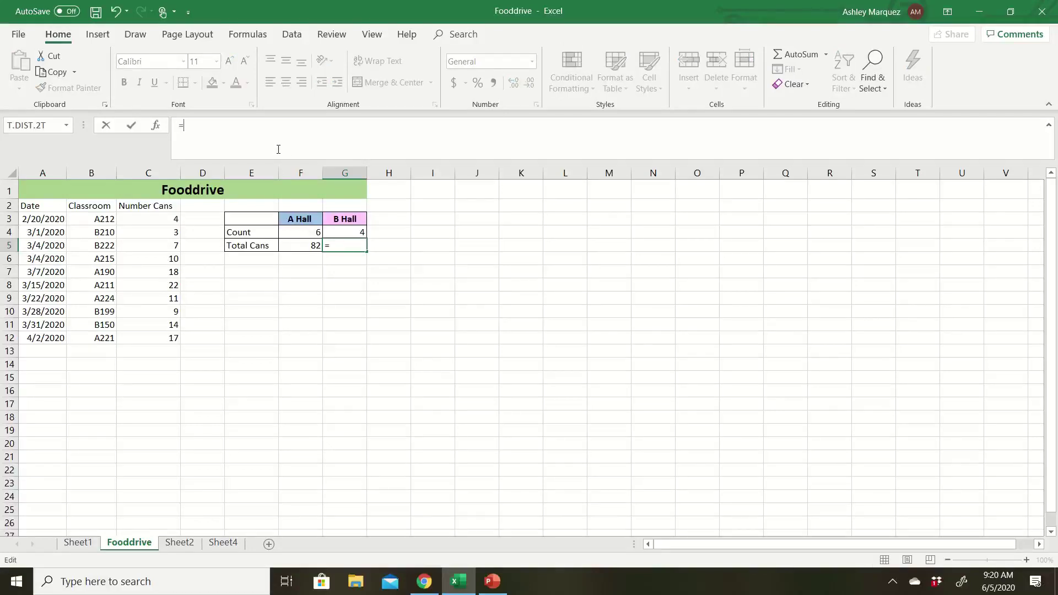
type("sumif")
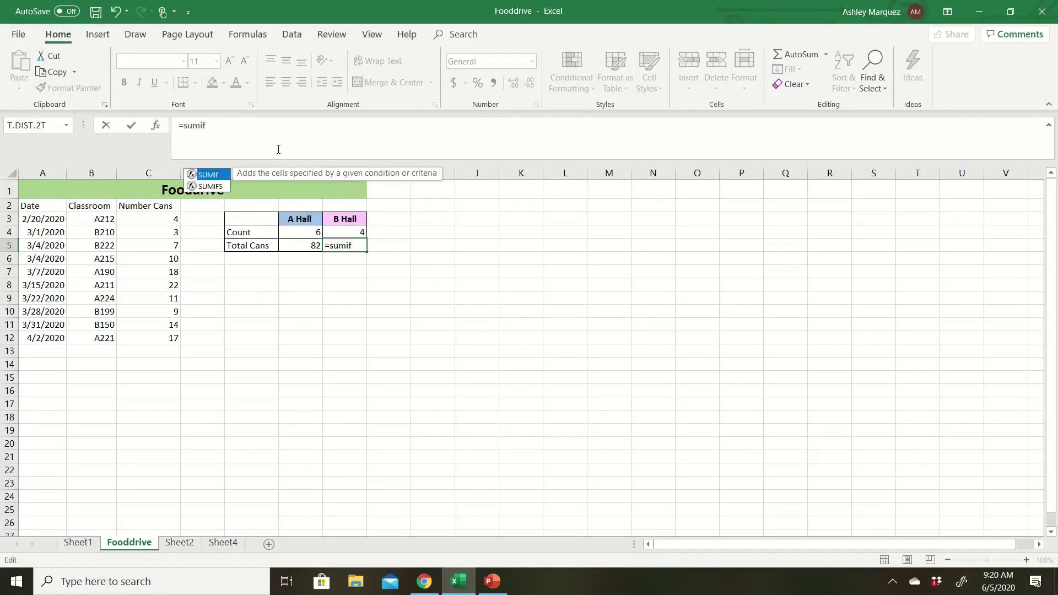
type("(")
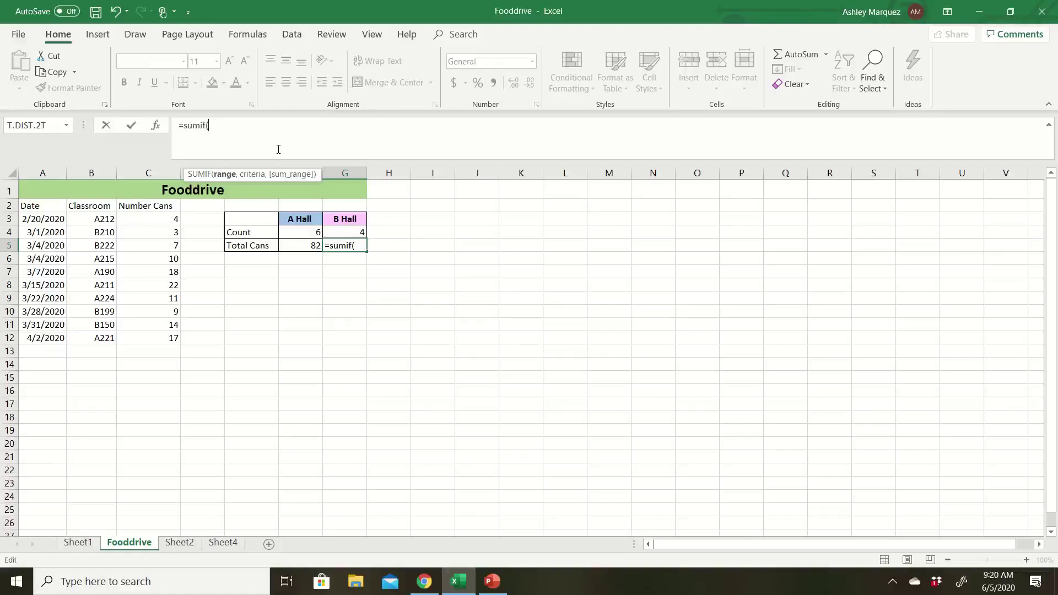
left_click_drag(96, 219, 90, 338)
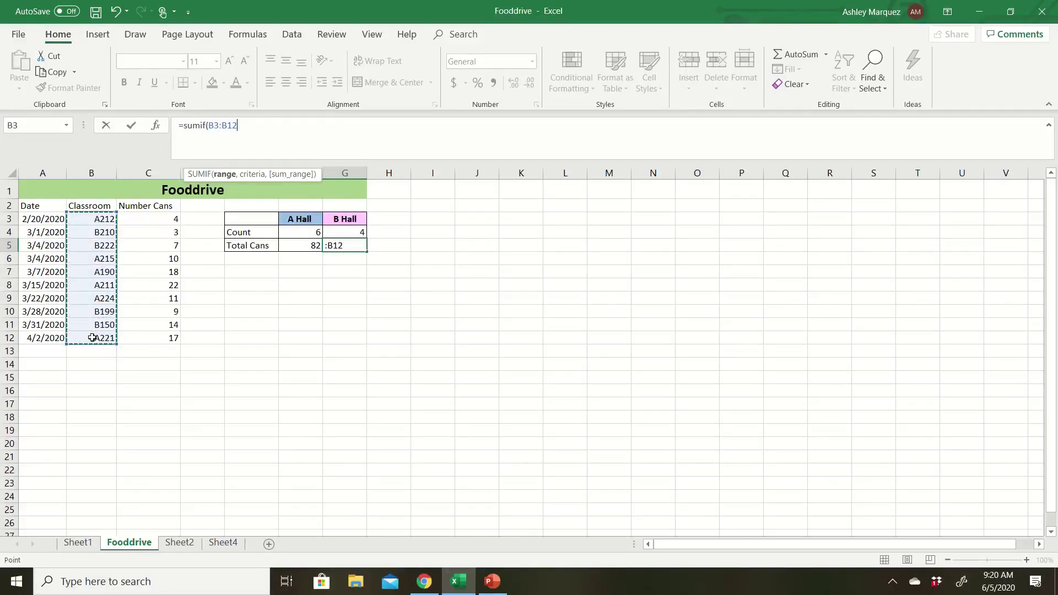
type(",")
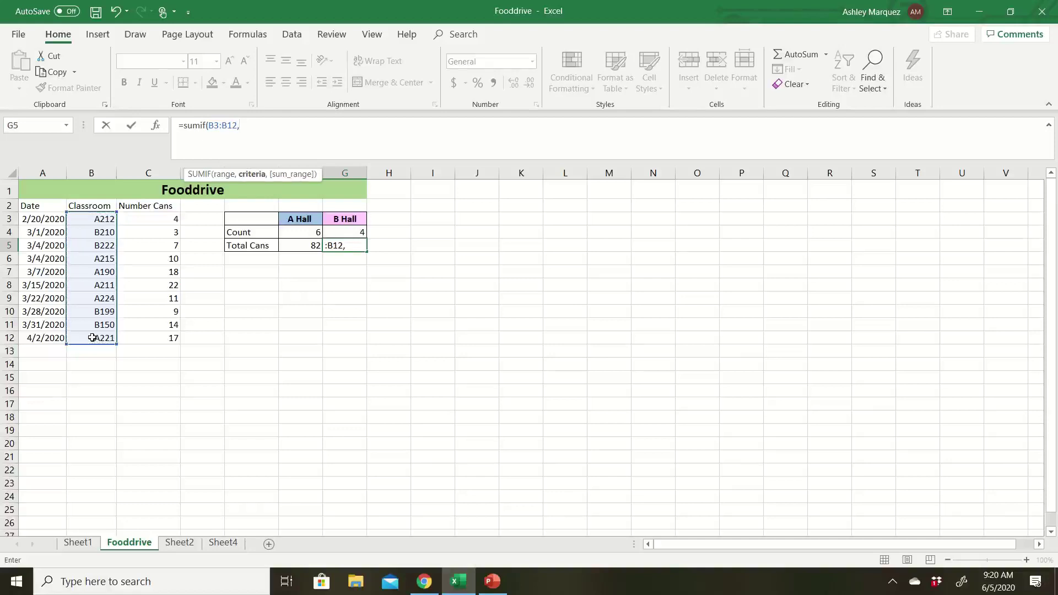
type(" \"B*\",")
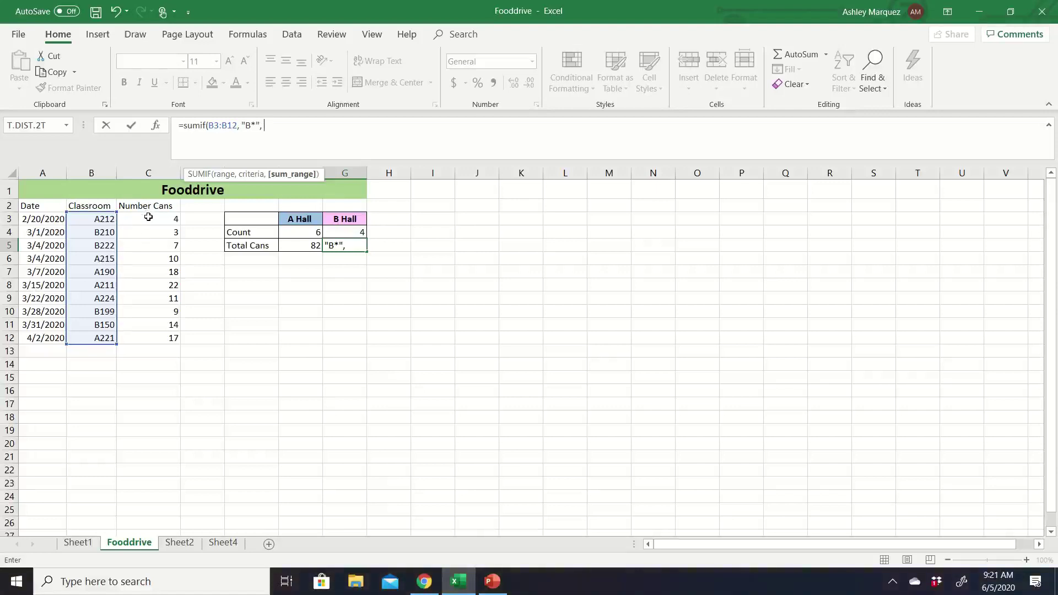
left_click_drag(144, 218, 154, 340)
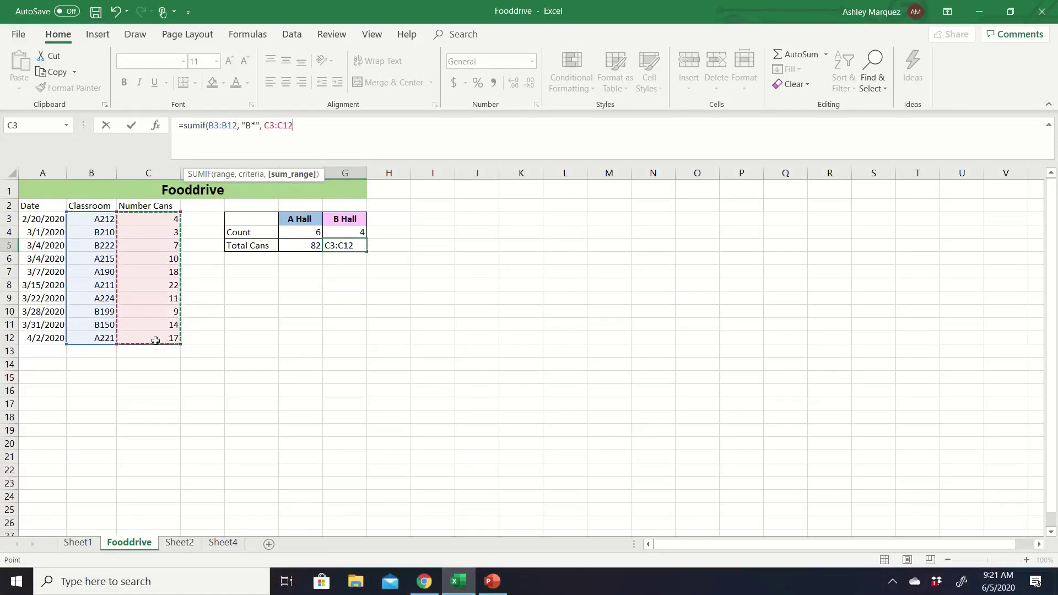
type(")")
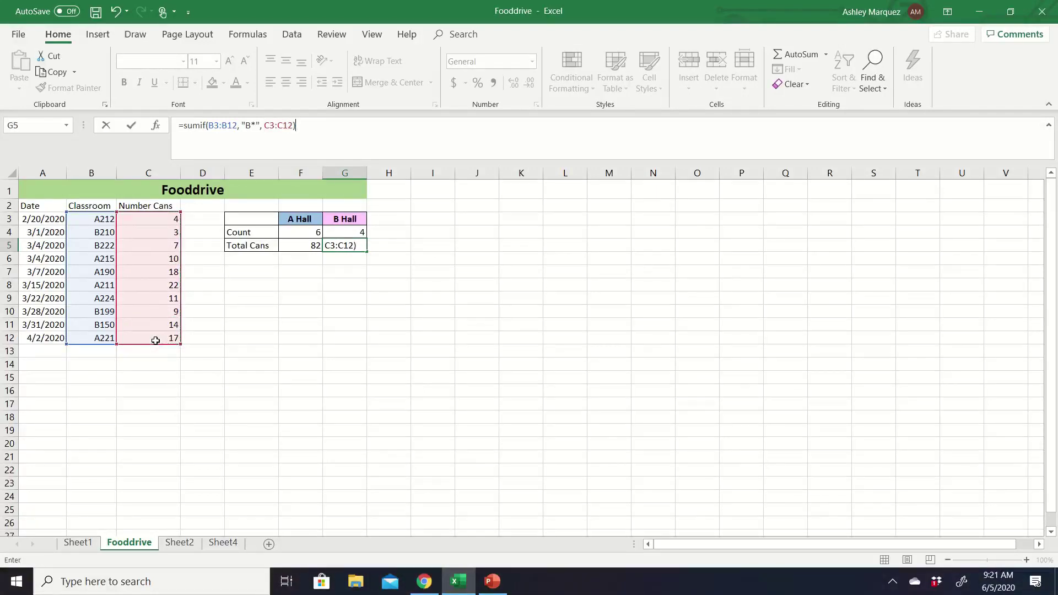
key("Return")
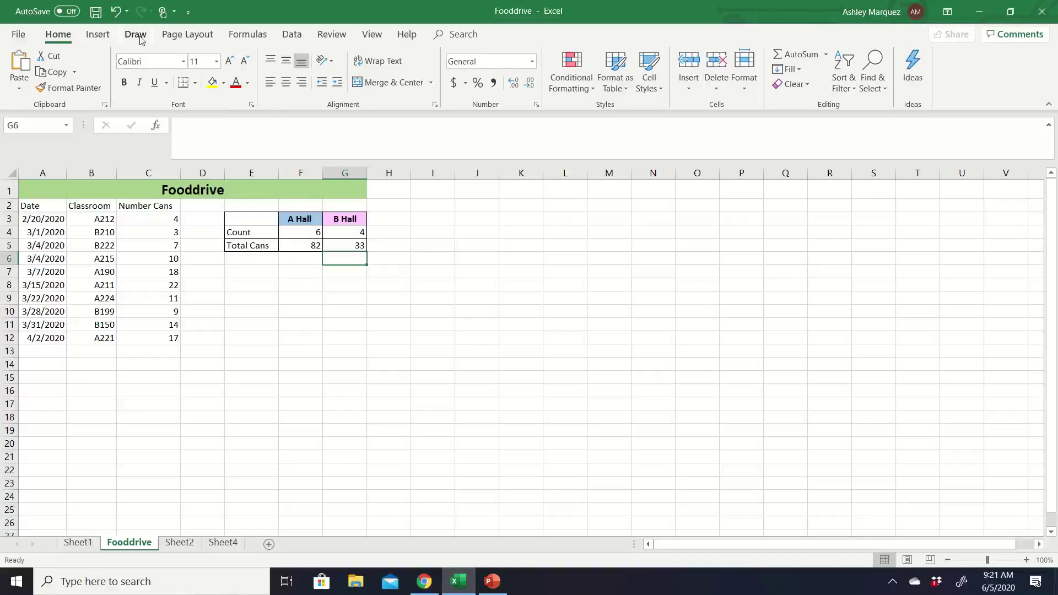
left_click(255, 35)
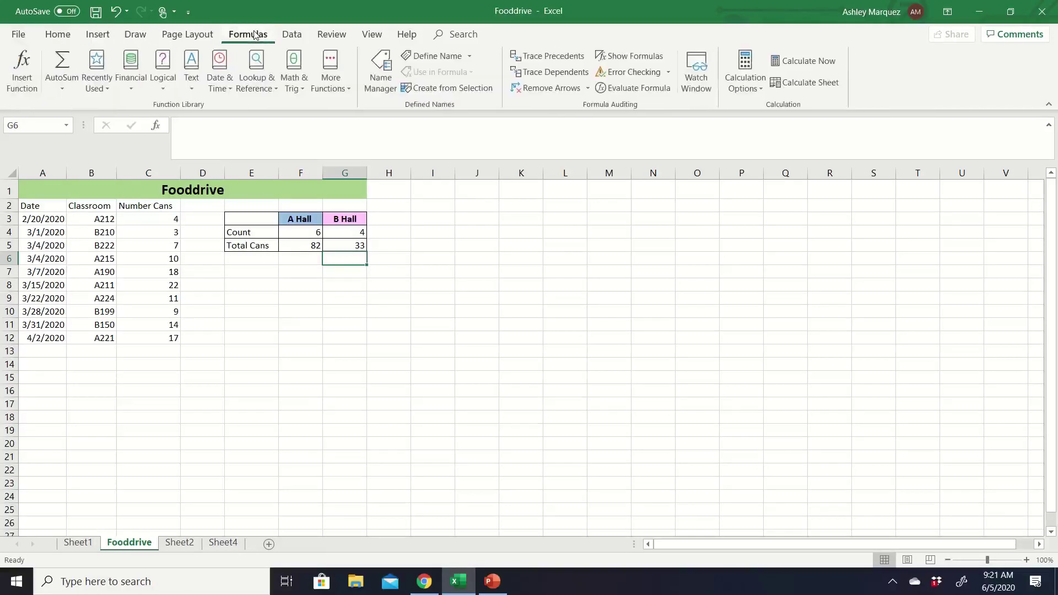
left_click(164, 83)
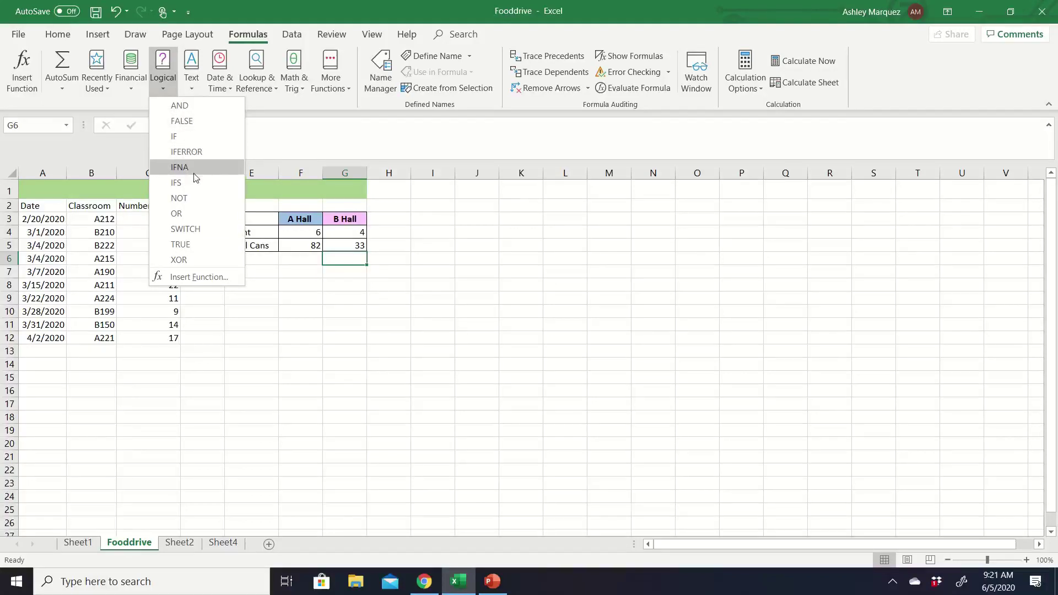
left_click(212, 14)
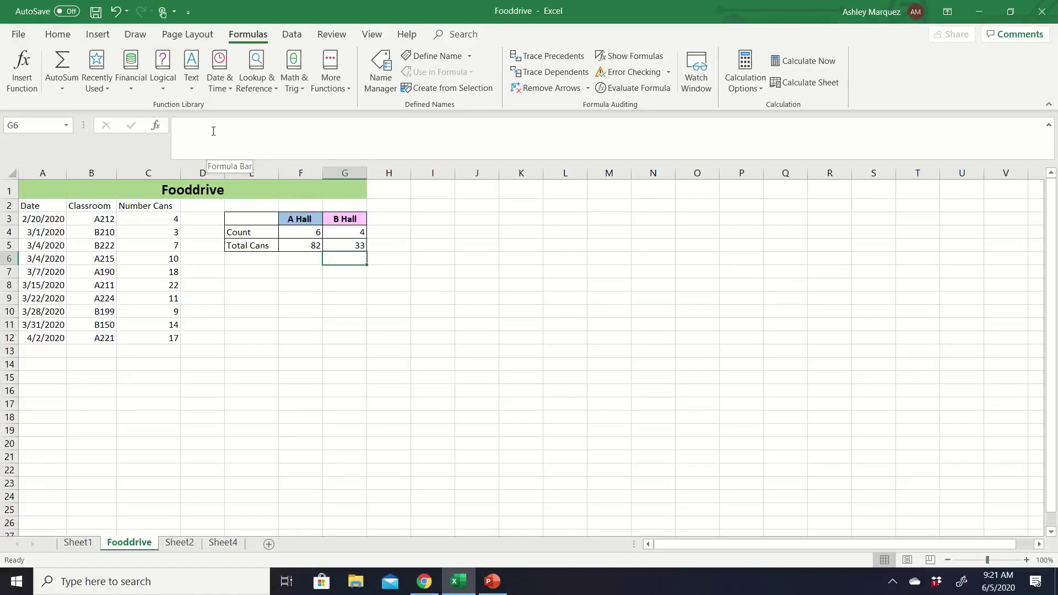
left_click(55, 34)
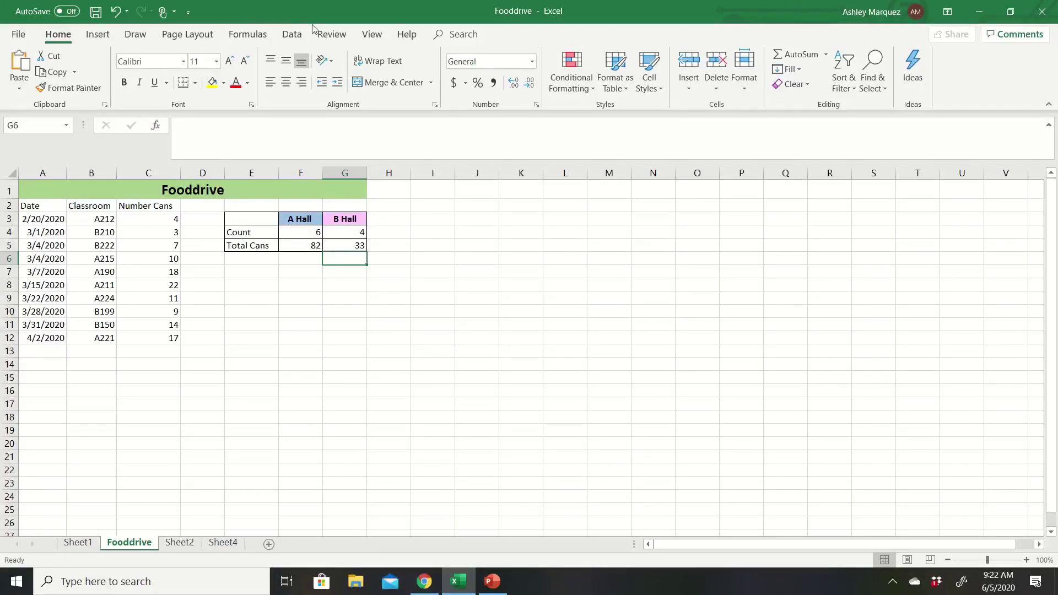
Step: Set up a new macro recording named Winner, stored in This Workbook
left_click(374, 37)
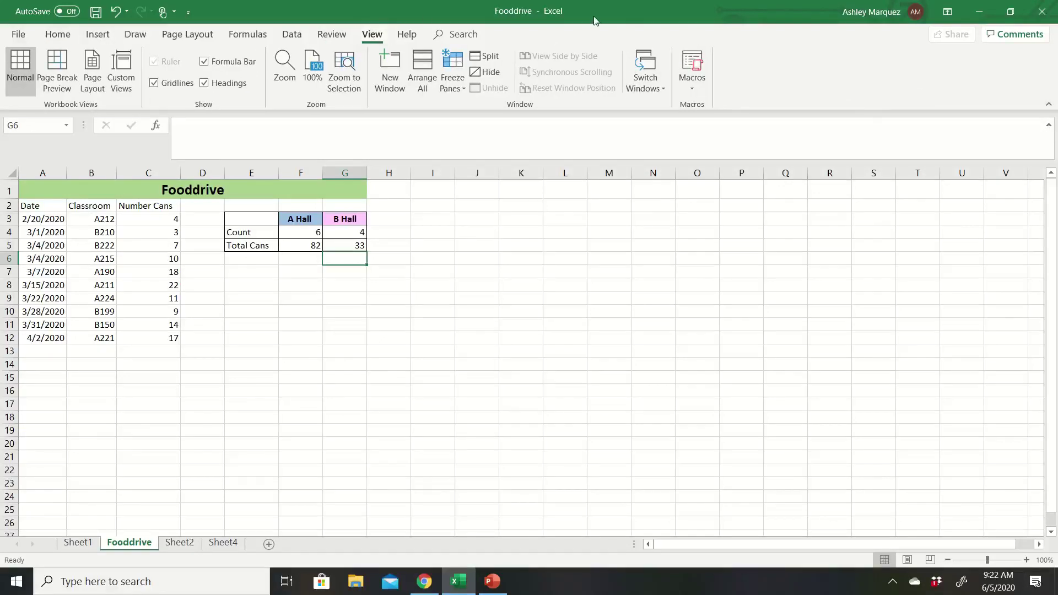
left_click(693, 93)
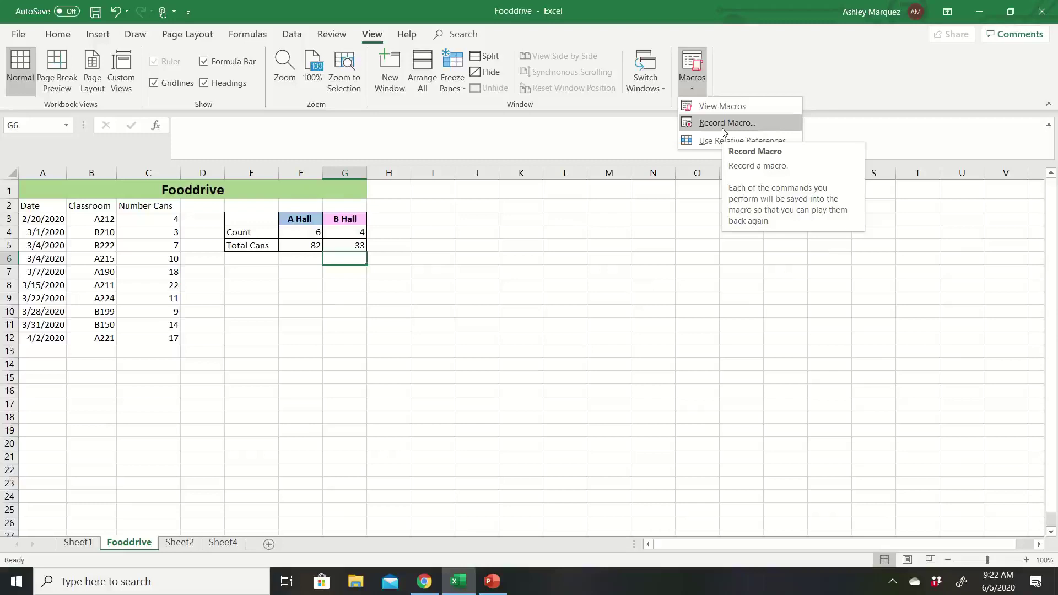
left_click(724, 123)
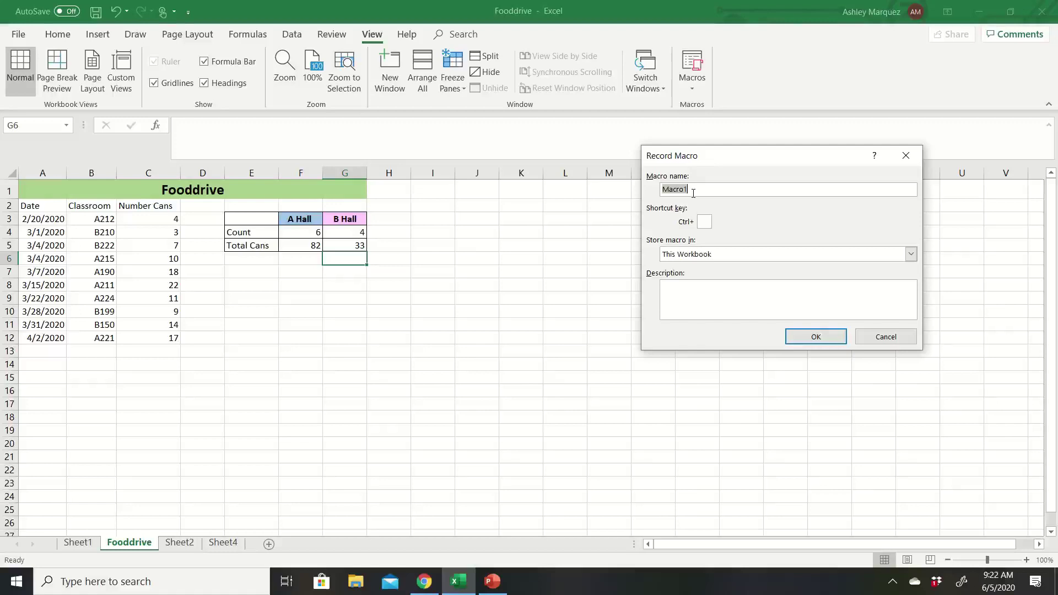
type("Winner")
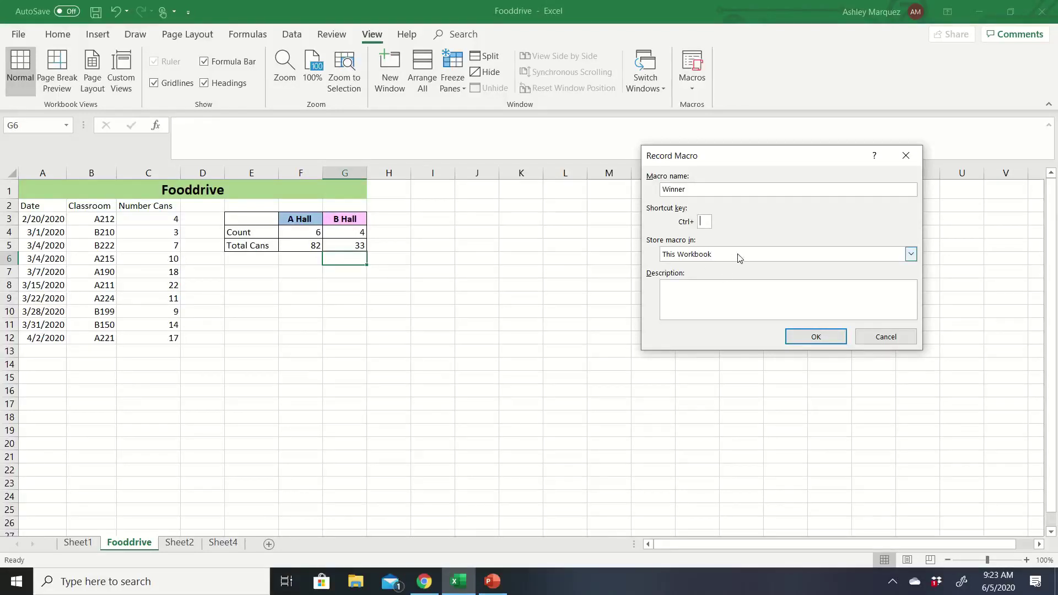
left_click(694, 258)
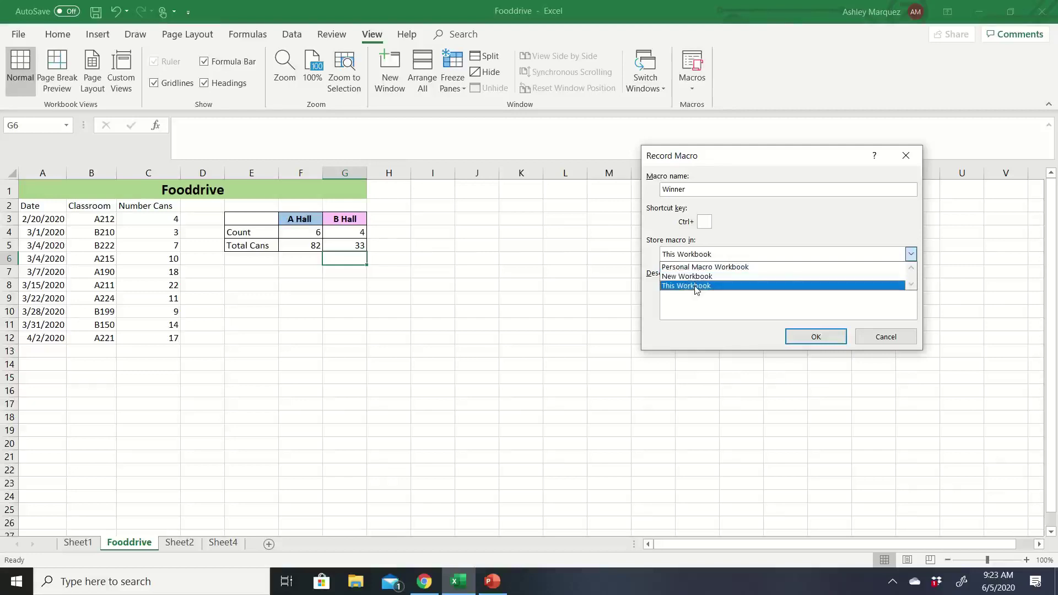
left_click(799, 223)
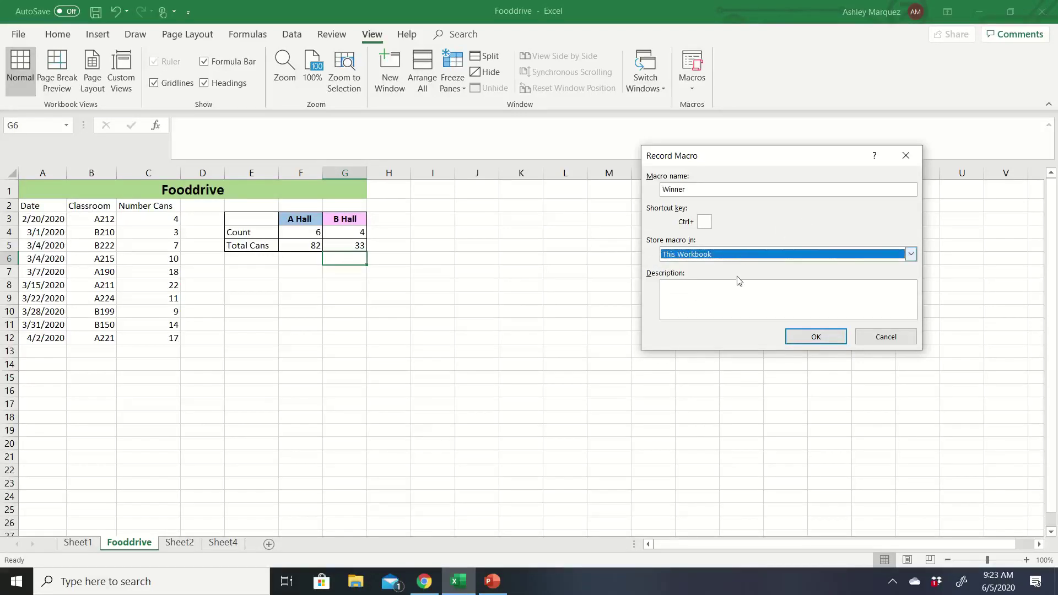
Step: Give the Winner macro the description "Highlights the top 5 cans collected" and start recording it
left_click(727, 290)
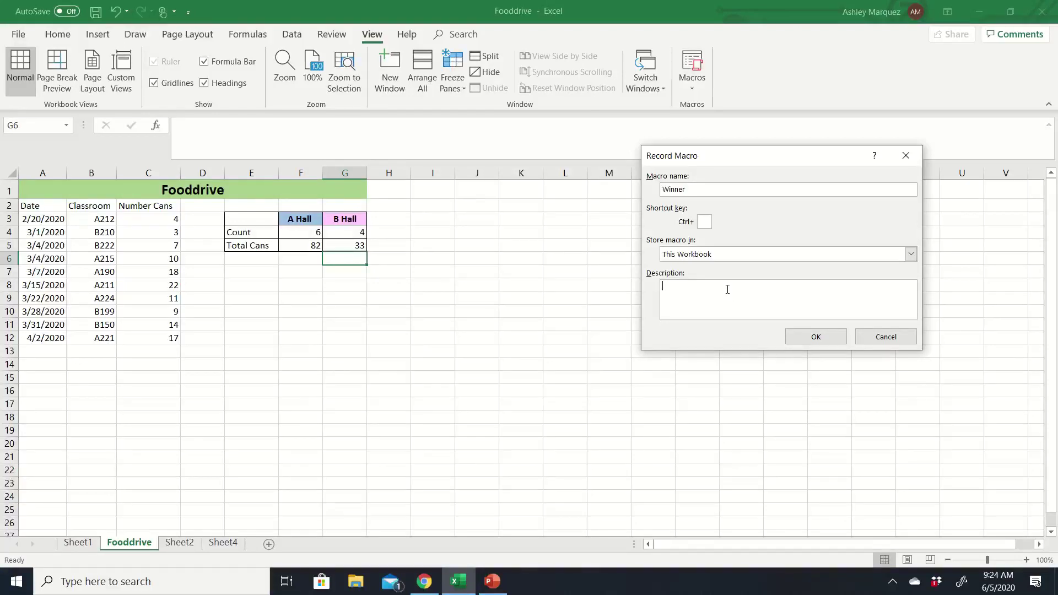
type("Loo")
key("BackSpace")
key("BackSpace")
key("BackSpace")
type("Highlights the top 5 cans collected")
left_click(811, 337)
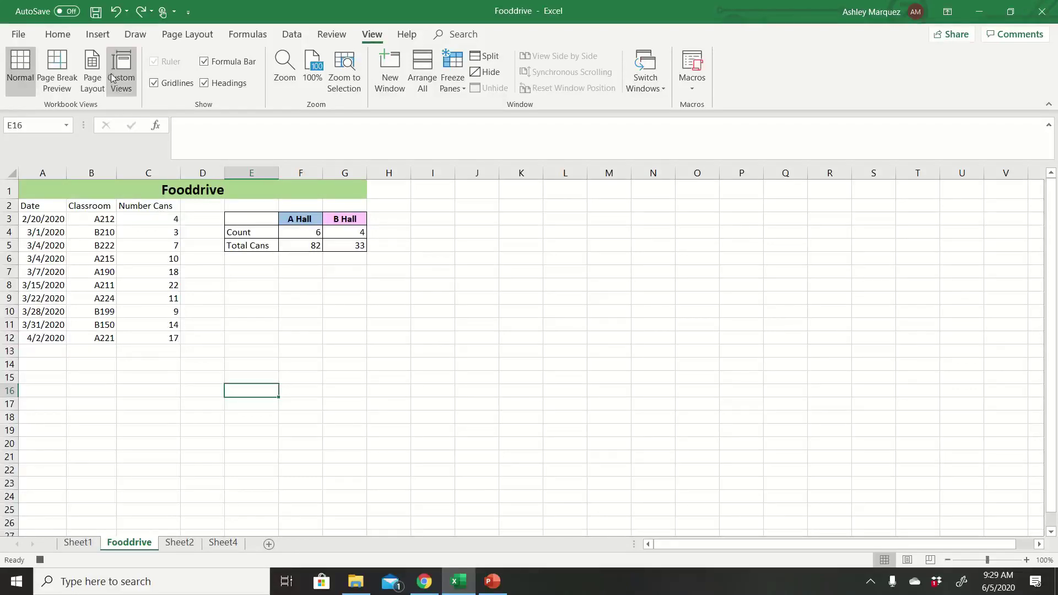
Step: Start a new conditional formatting rule for C3:C14 that formats the values ranking in the top 5
left_click(142, 219)
left_click_drag(143, 220, 145, 365)
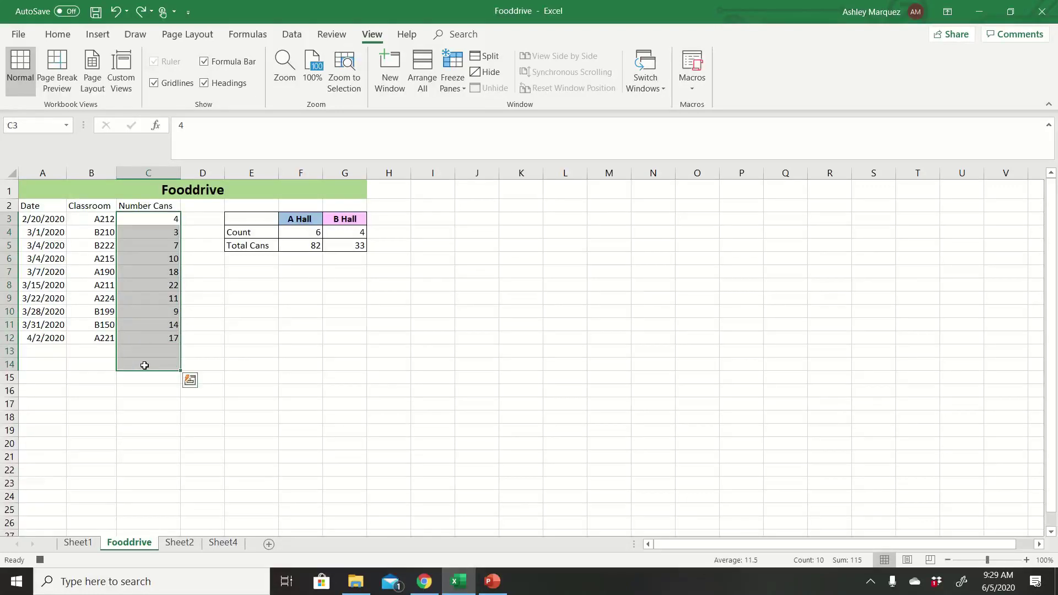
left_click(56, 37)
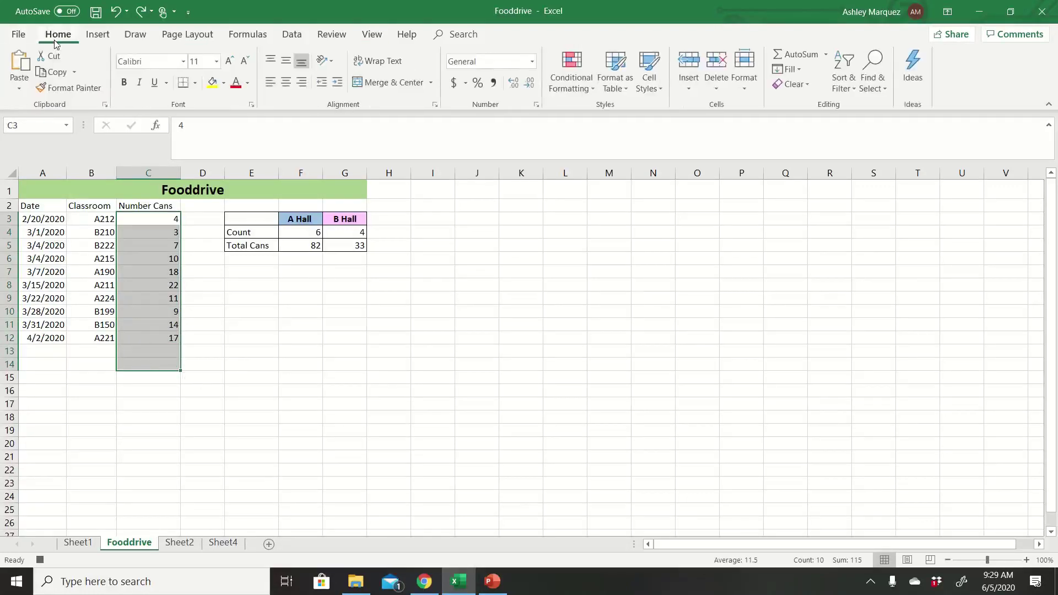
left_click(588, 97)
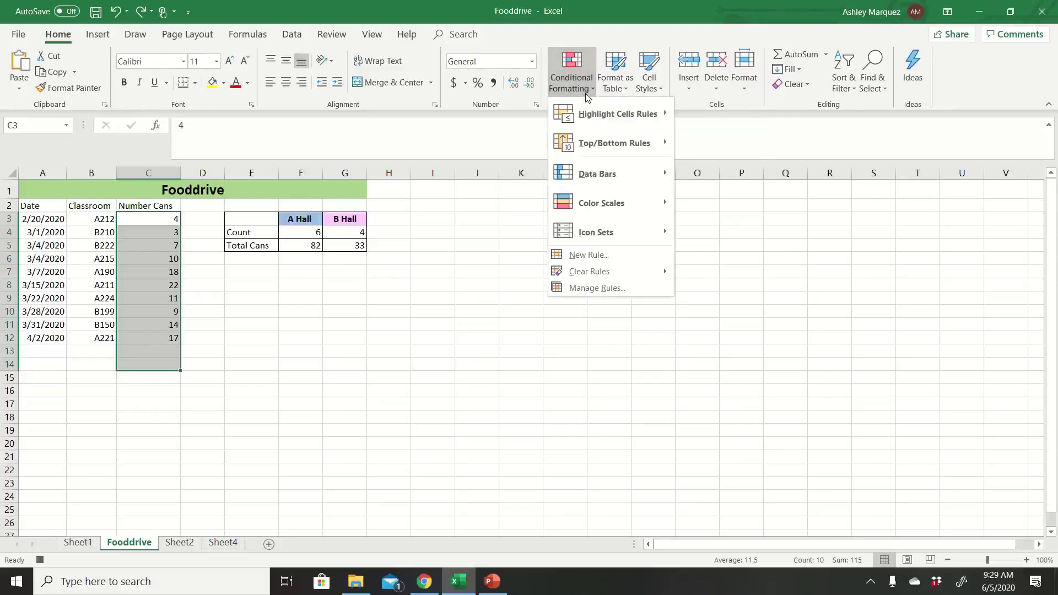
mouse_move(595, 145)
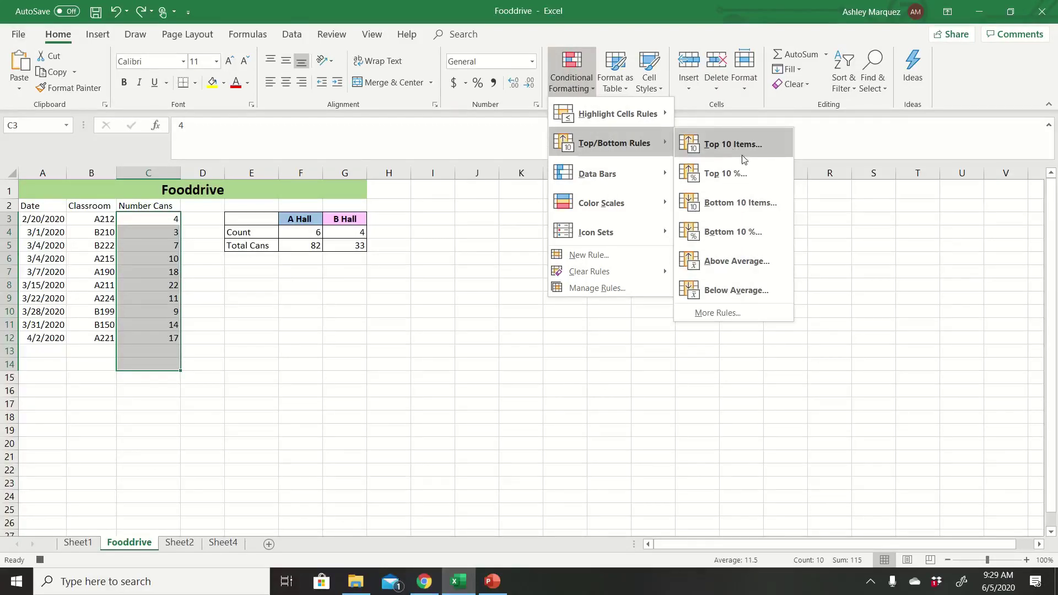
left_click(699, 314)
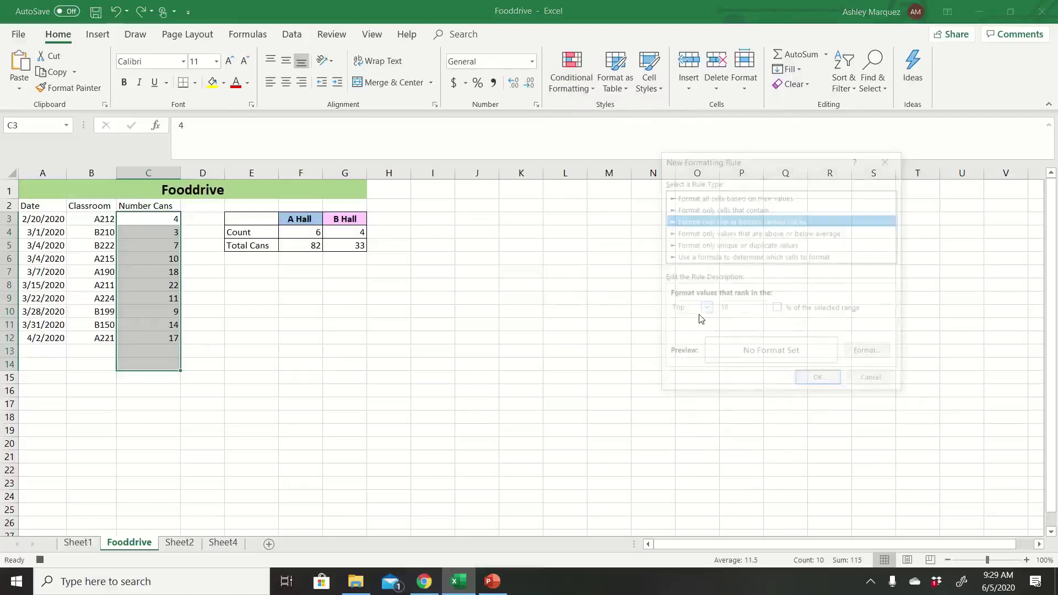
left_click(733, 312)
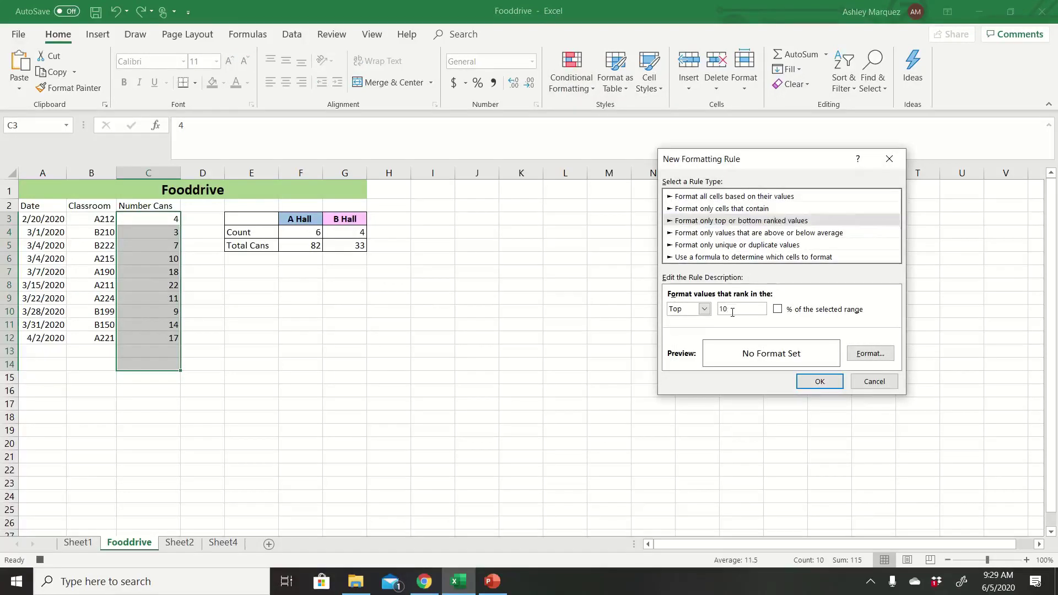
key("BackSpace")
key("BackSpace")
type("5")
Step: Give the top 5 rule a light green background fill and apply it to the Number Cans cells
left_click(866, 354)
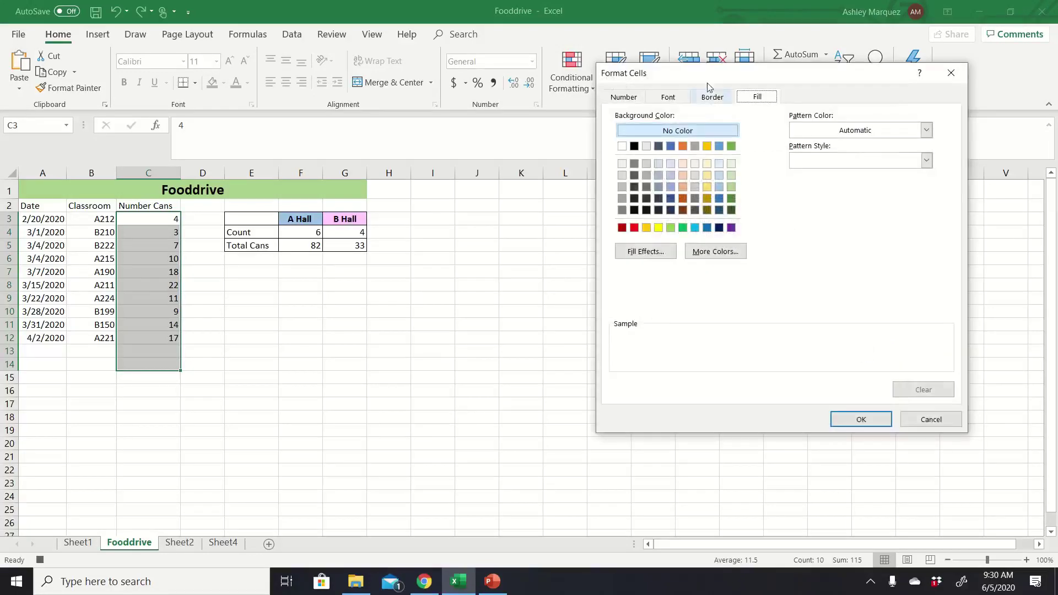
left_click(635, 102)
left_click(673, 98)
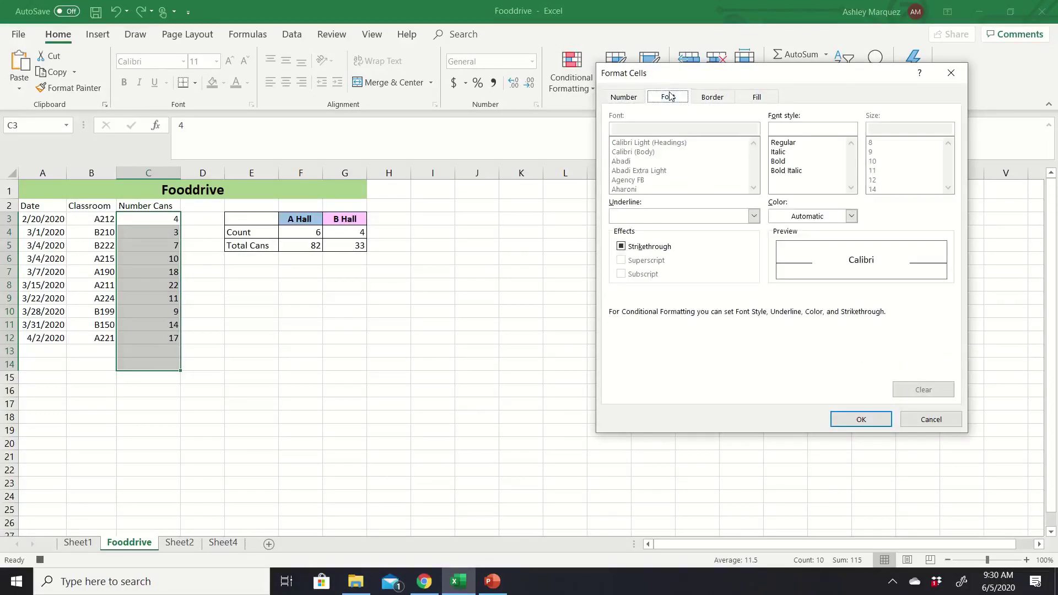
left_click(702, 101)
left_click(761, 97)
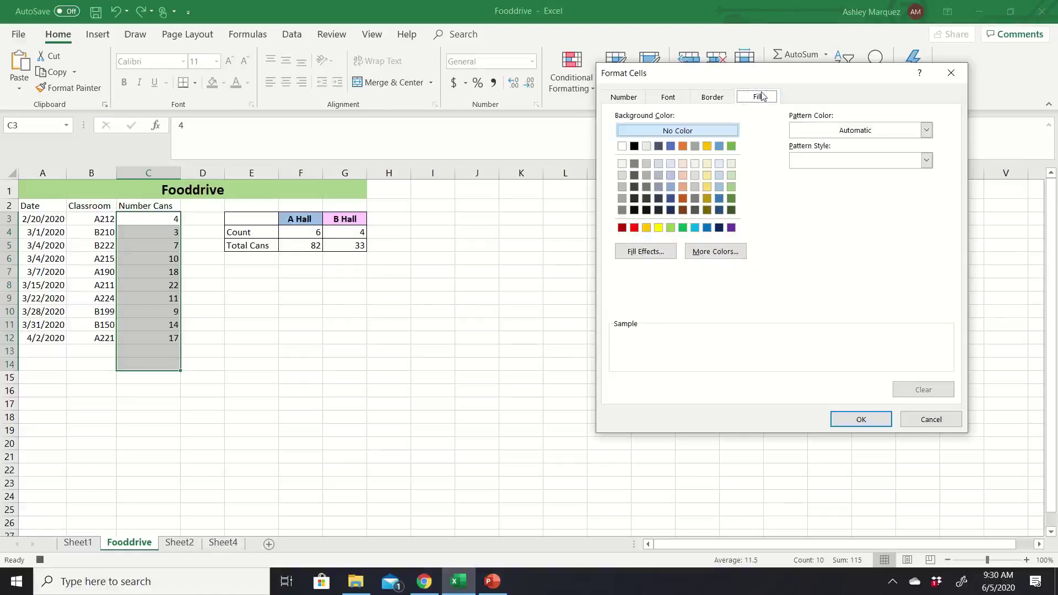
left_click(674, 227)
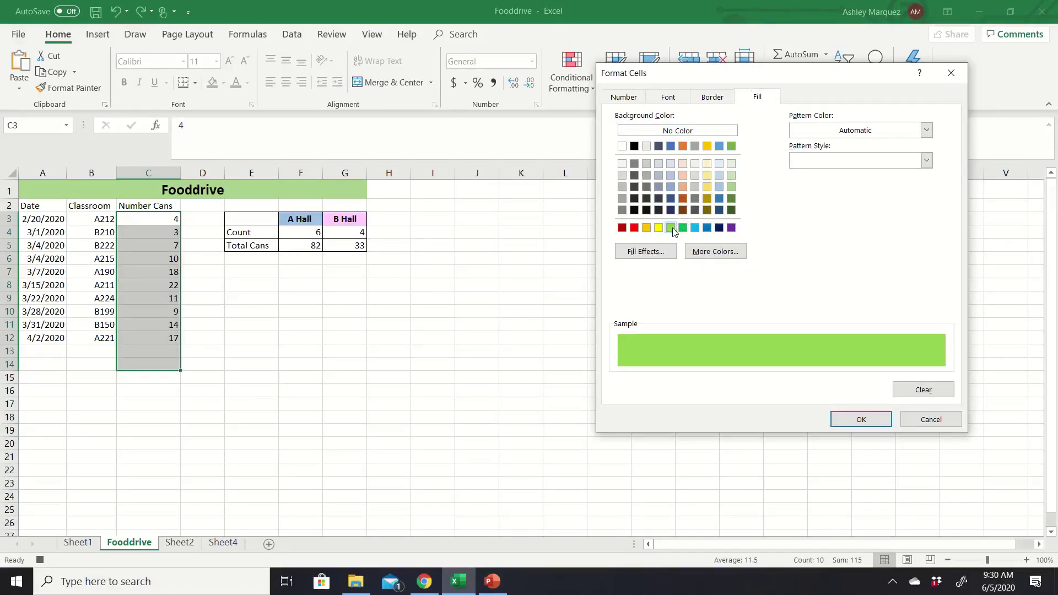
left_click(865, 423)
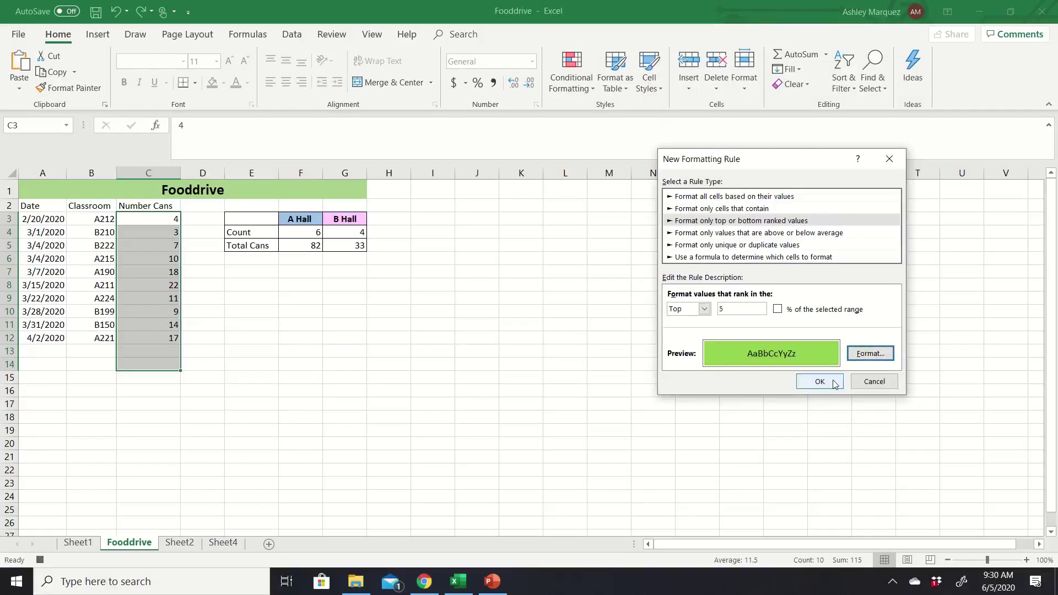
left_click(834, 383)
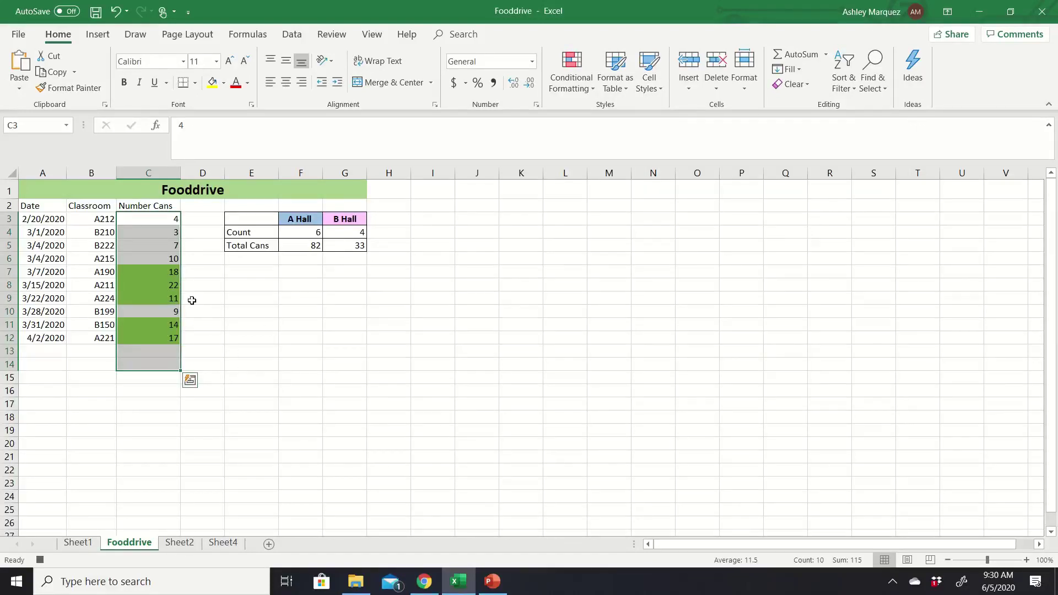
Step: Select cell E16 and stop recording the Winner macro
left_click(234, 392)
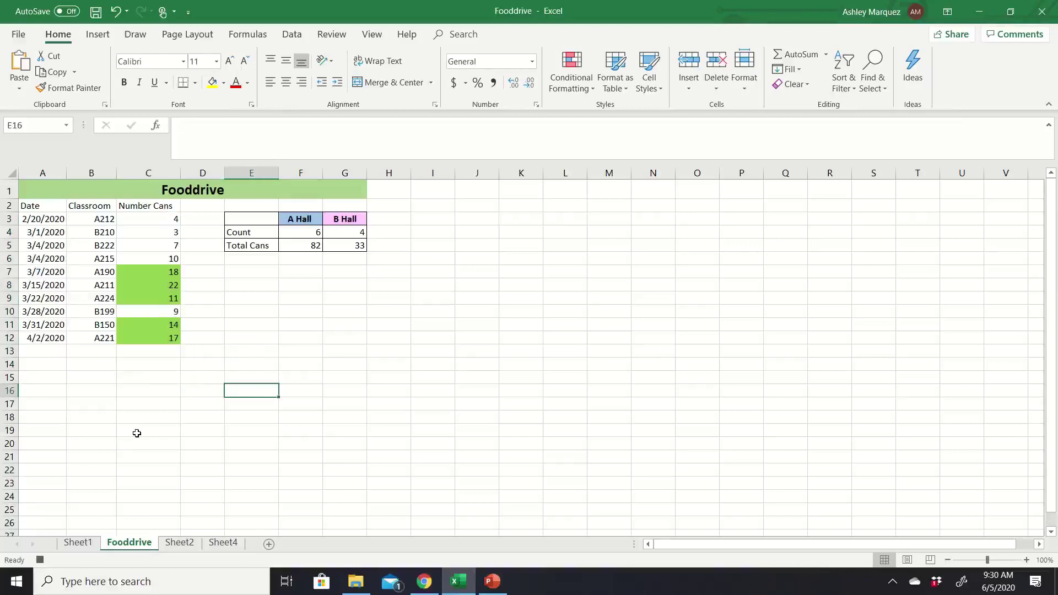
left_click(40, 561)
left_click(373, 42)
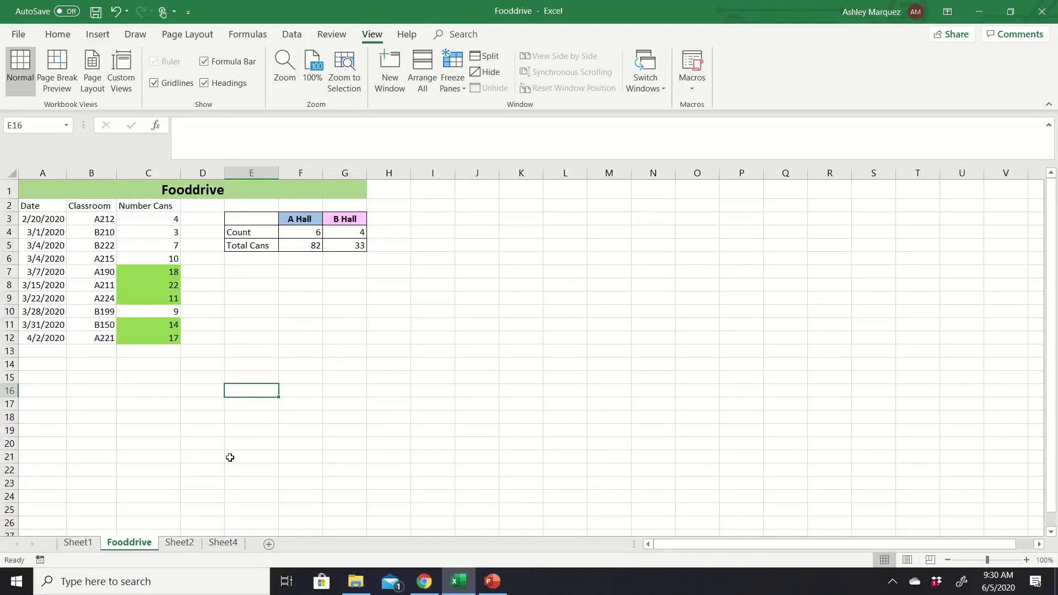
Step: Run the Winner macro on Sheet2
left_click(191, 545)
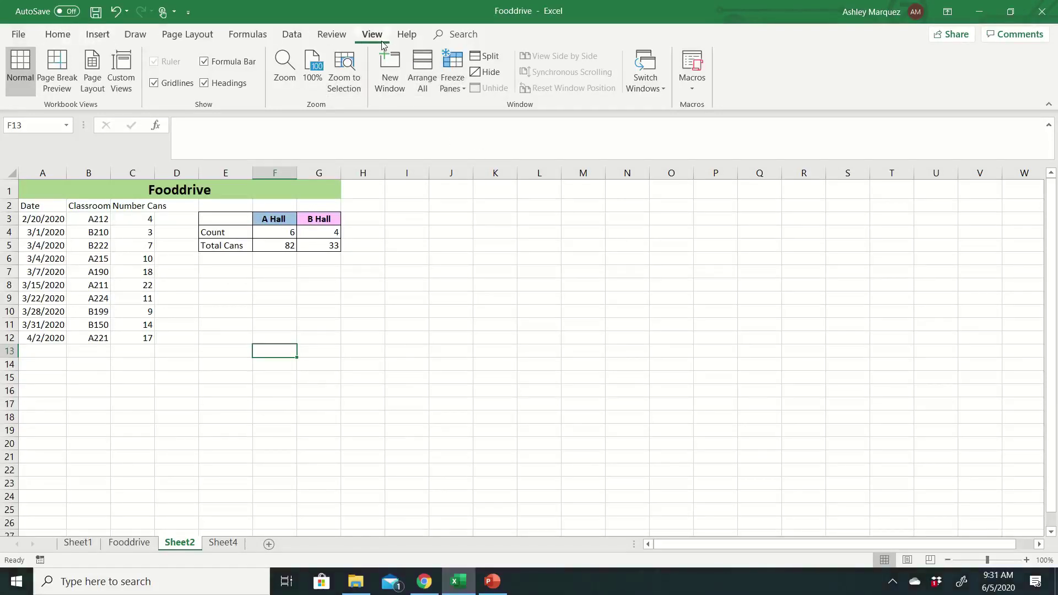
left_click(698, 94)
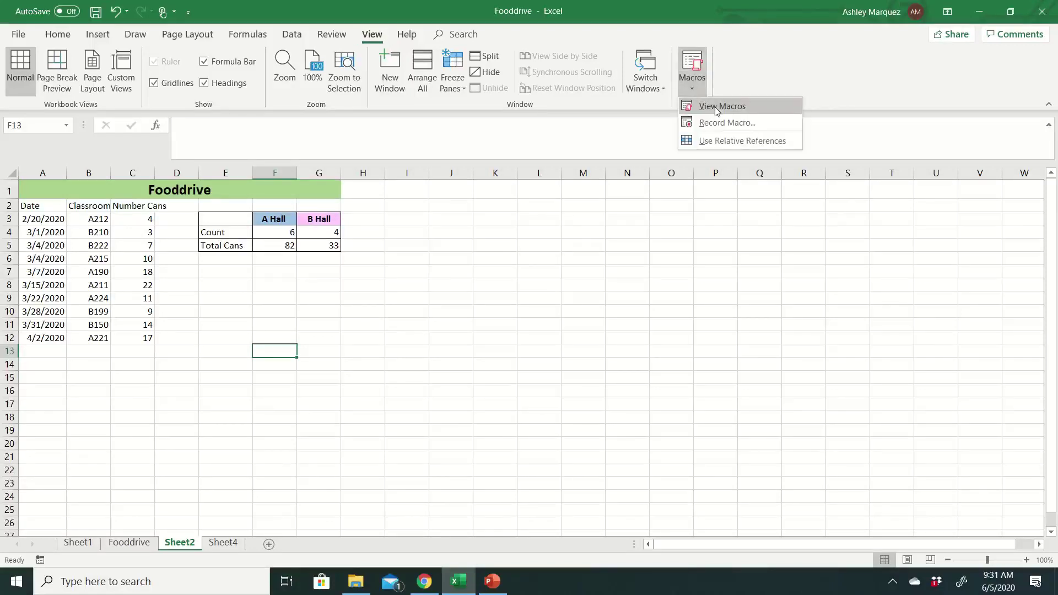
left_click(716, 107)
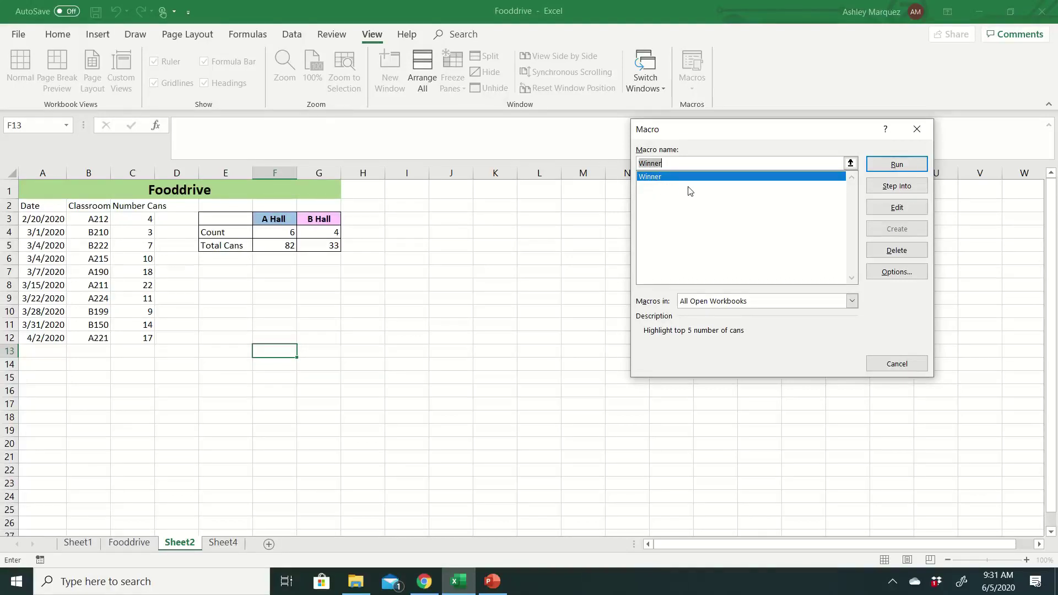
left_click(896, 165)
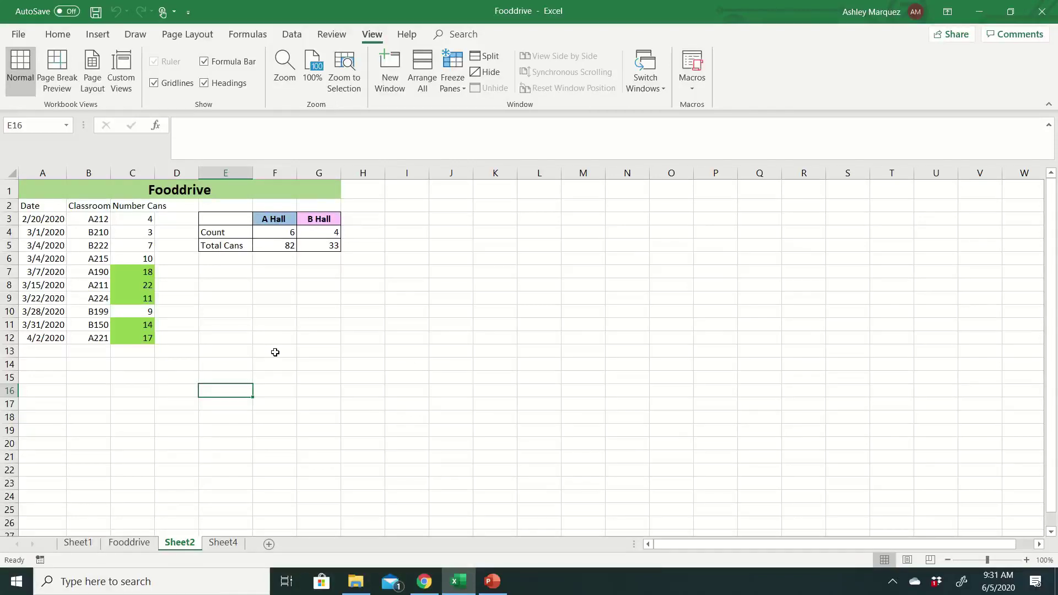
Step: Draw a rectangle about 0.48" high and 0.83" wide below the summary table on Sheet4
left_click(234, 544)
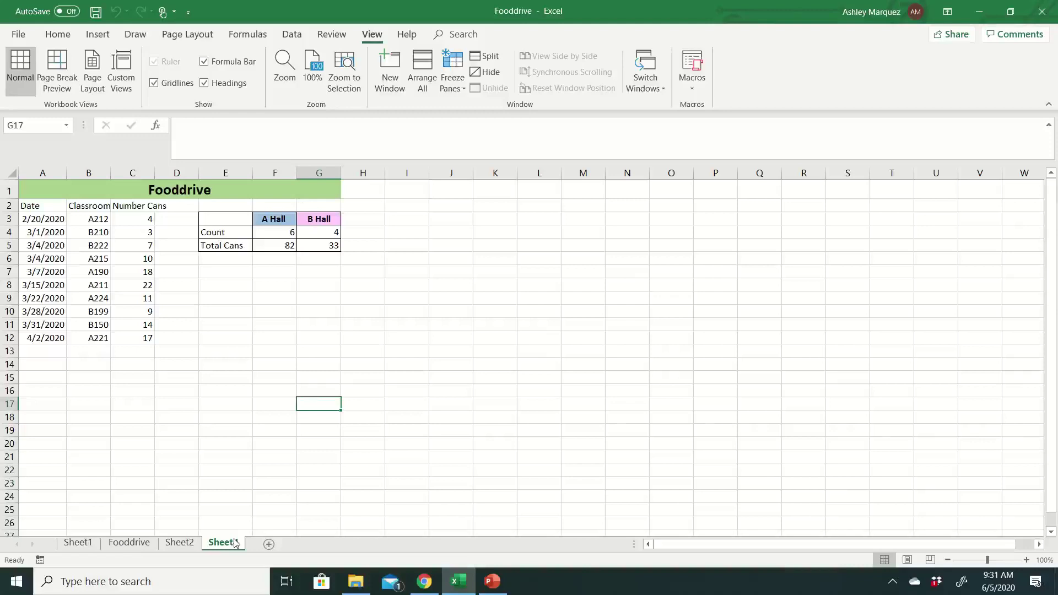
left_click(64, 36)
left_click(99, 37)
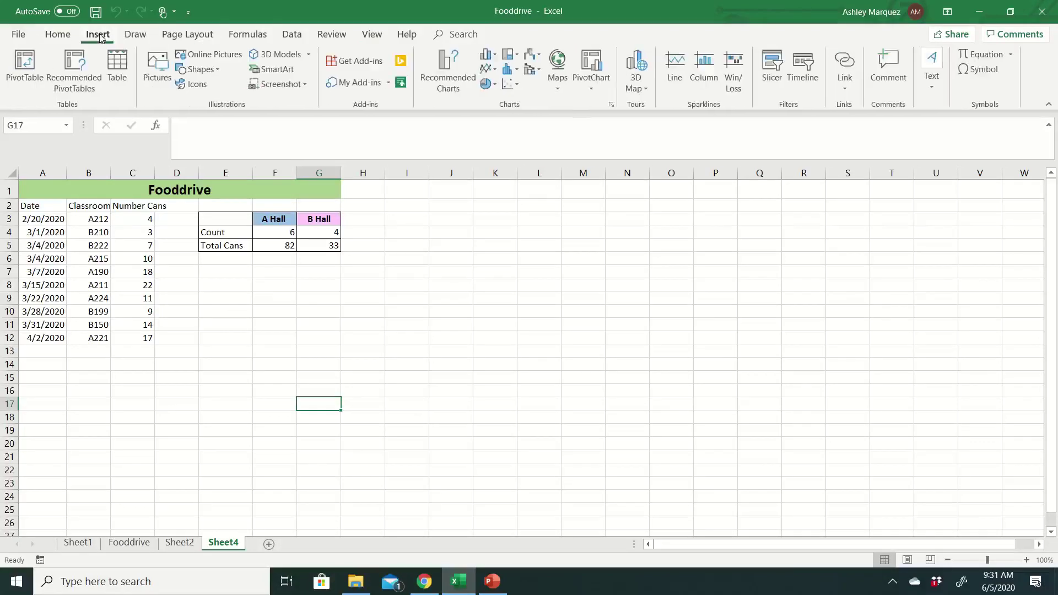
left_click(199, 69)
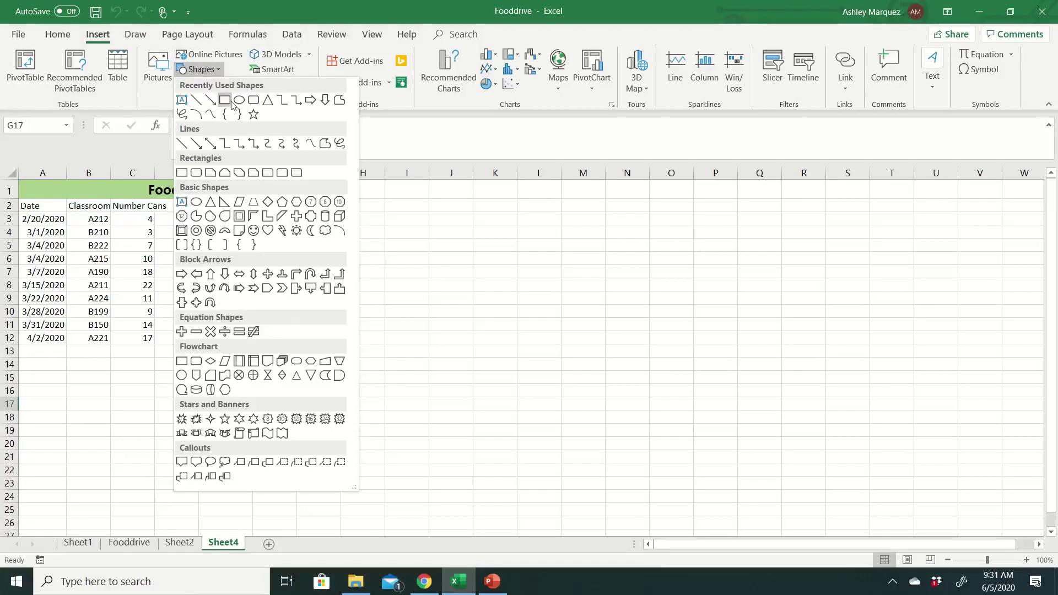
left_click(220, 99)
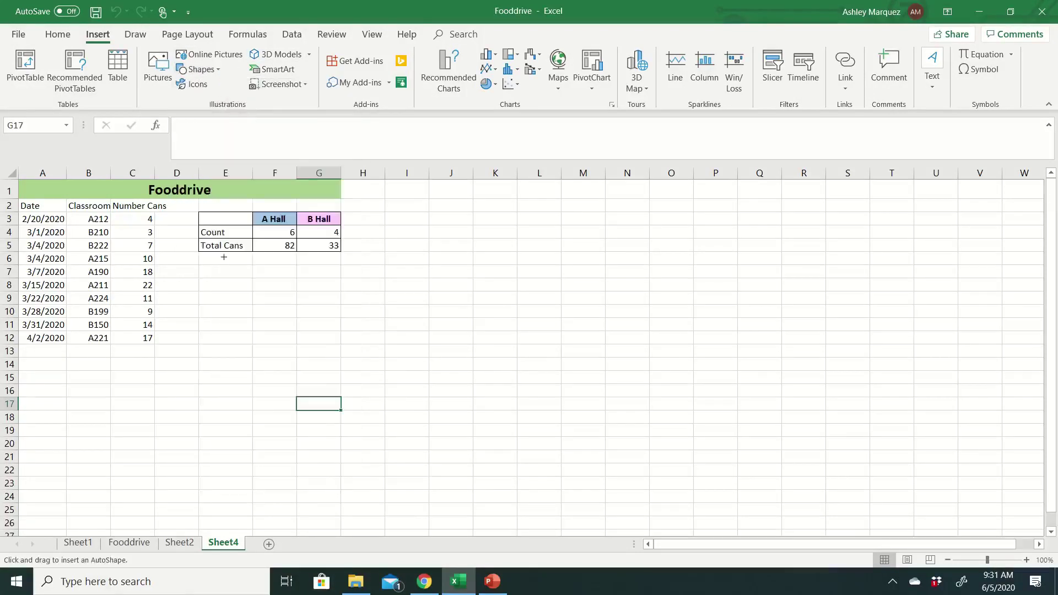
mouse_move(198, 292)
left_mouse_down()
mouse_move(278, 319)
mouse_move(254, 325)
left_mouse_up()
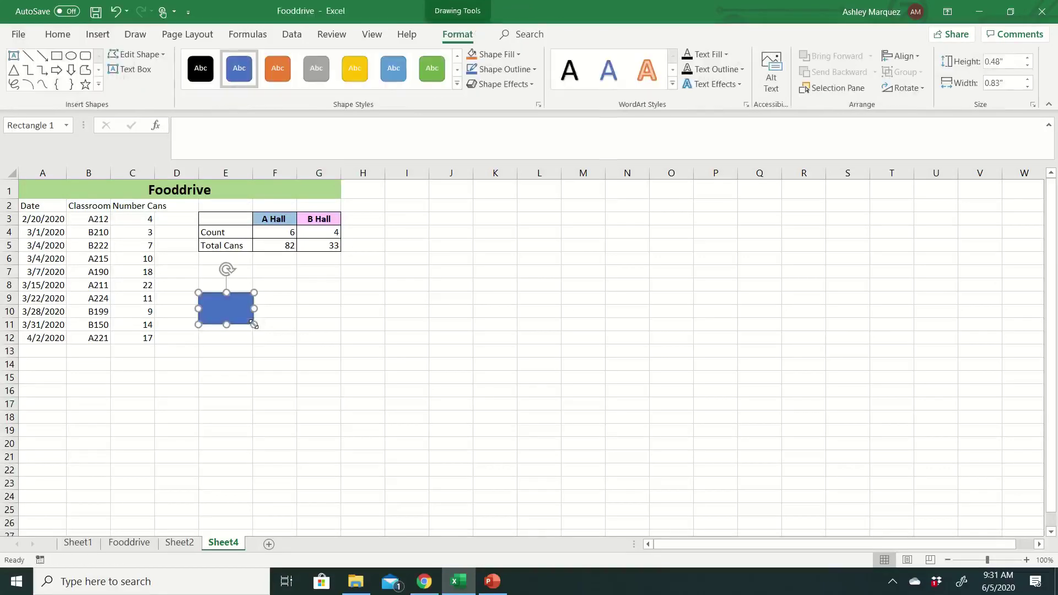
Step: Apply the solid green preset style to the rectangle and label it Winner
left_click(432, 68)
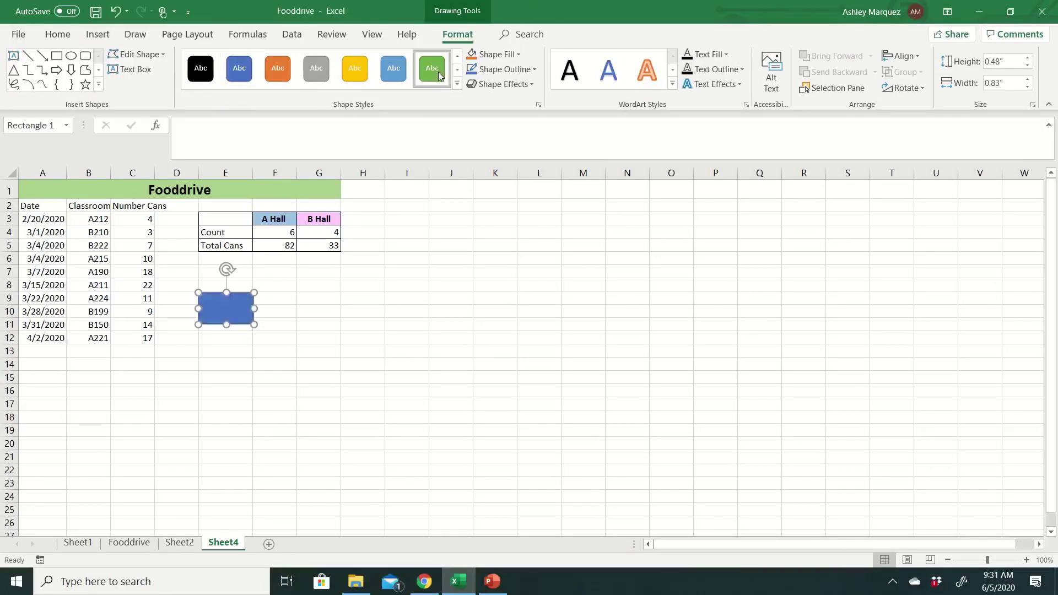
right_click(233, 305)
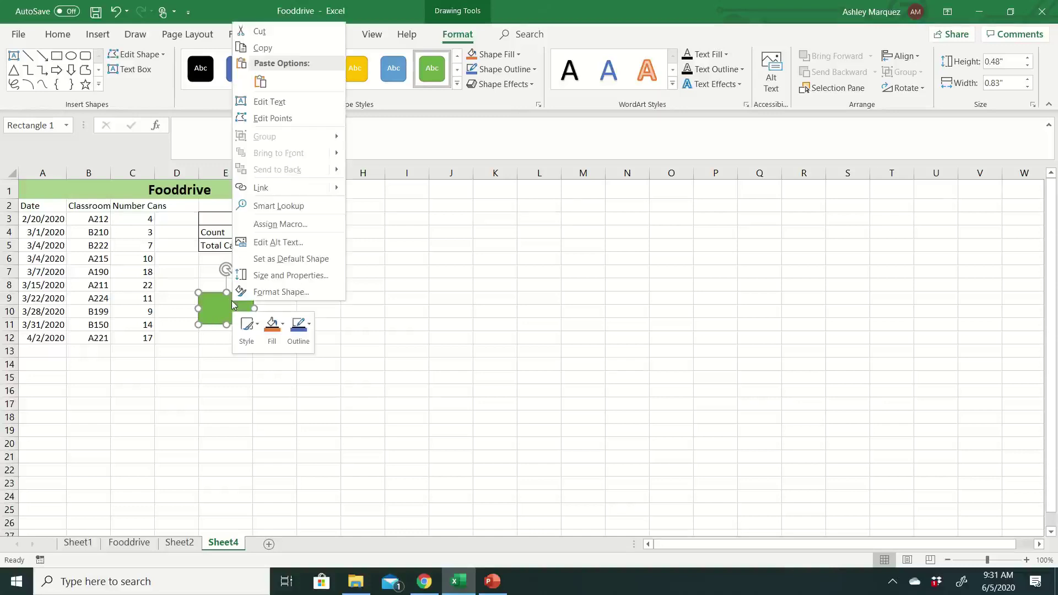
left_click(289, 102)
type("Winne")
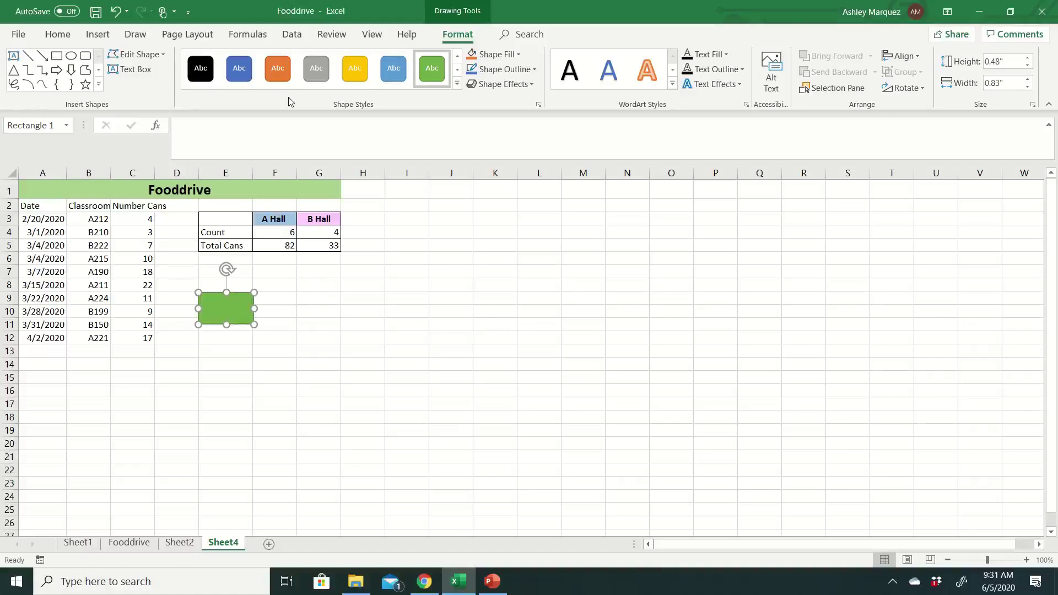
type("r")
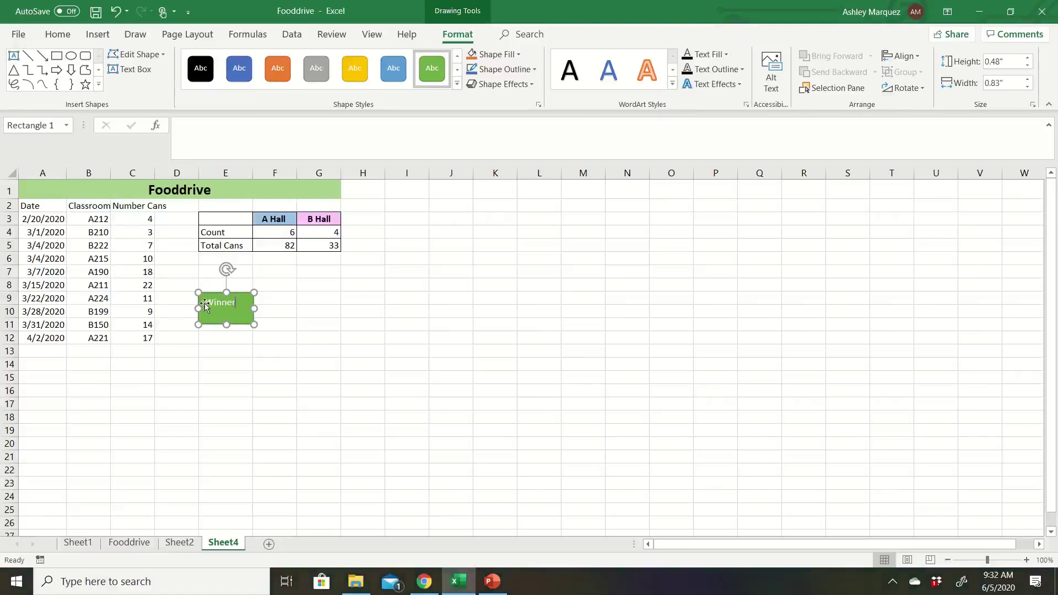
Step: Make the rectangle's Winner label bold at 14 pt and shorten the shape slightly to fit the text
left_click_drag(206, 302, 240, 303)
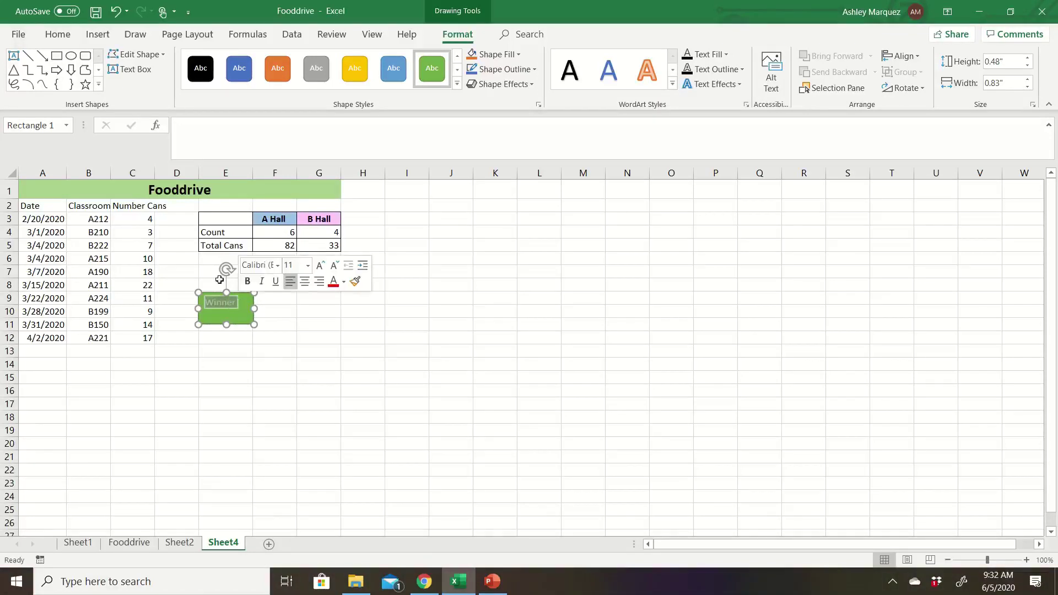
left_click(58, 34)
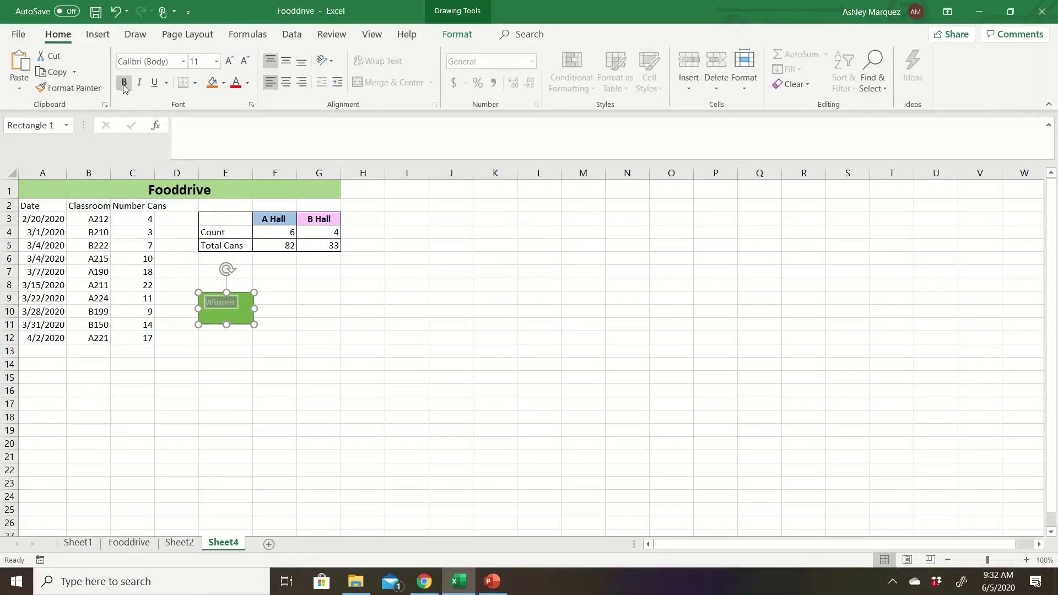
left_click(124, 84)
left_click(229, 63)
left_click(230, 62)
left_click(230, 62)
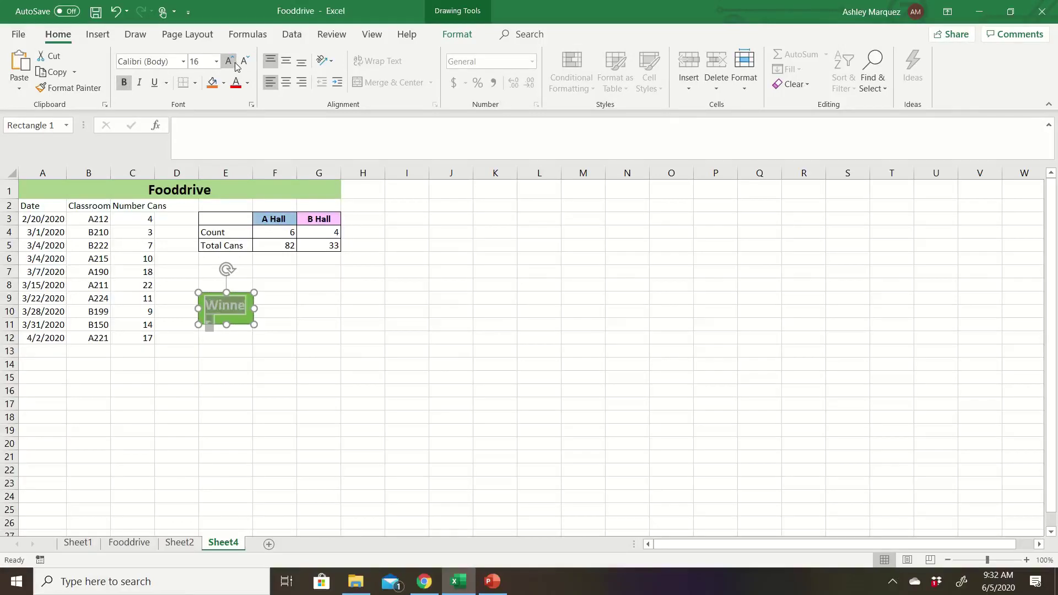
left_click(245, 63)
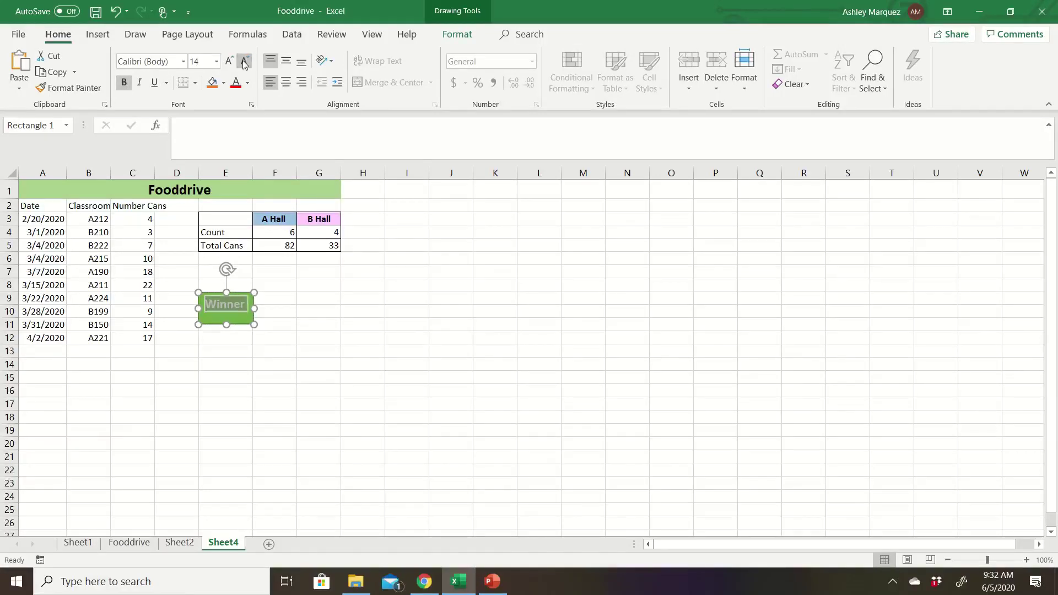
left_click(267, 326)
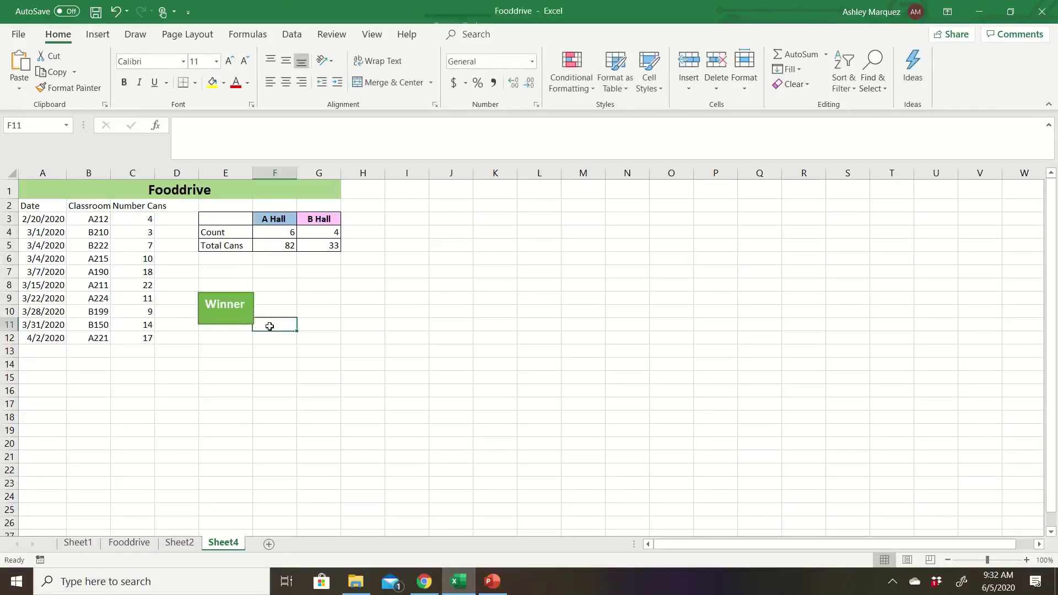
left_click(219, 314)
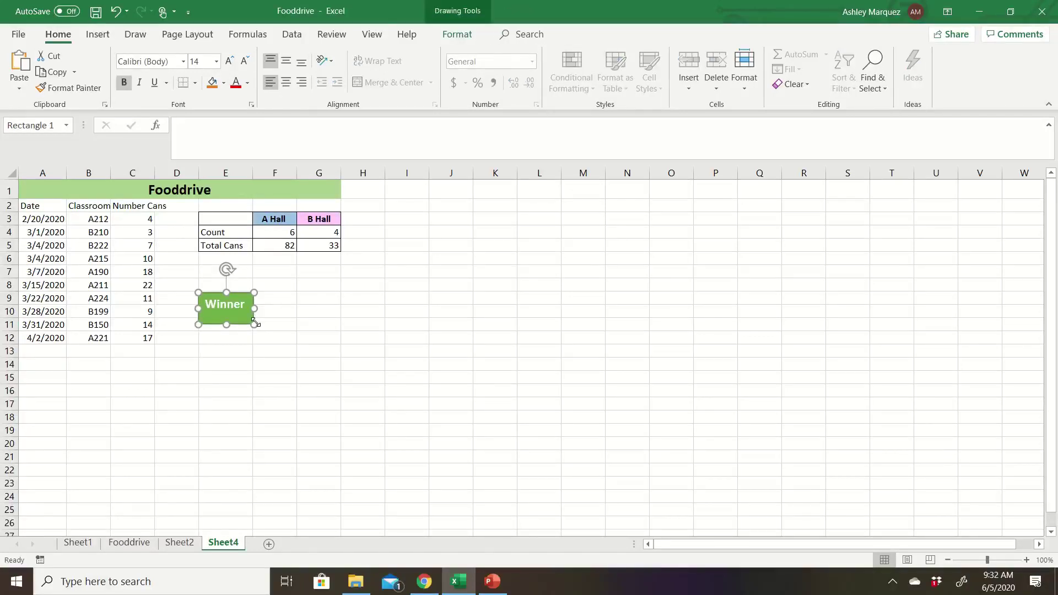
left_click_drag(254, 325, 254, 318)
Step: Assign the Winner macro to the green rectangle and run the macro from that shape on Sheet4
right_click(237, 304)
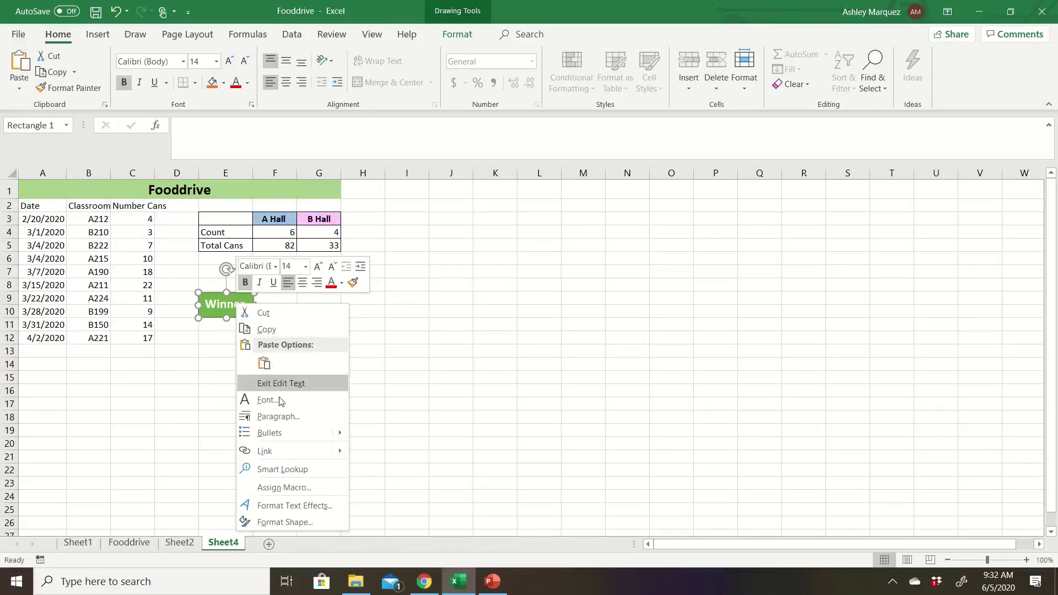
left_click(284, 488)
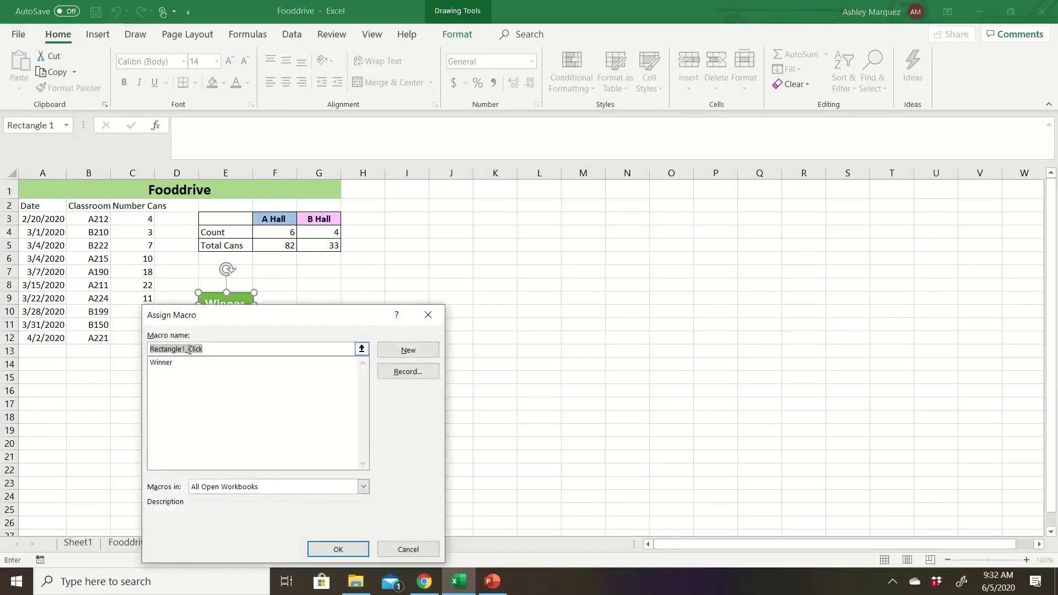
left_click(186, 366)
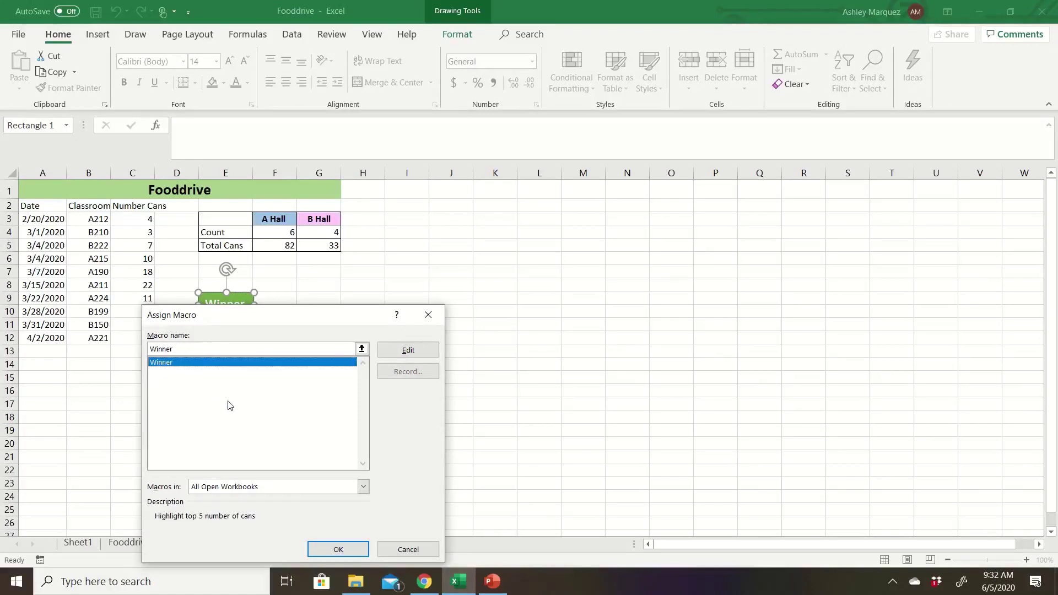
left_click(340, 551)
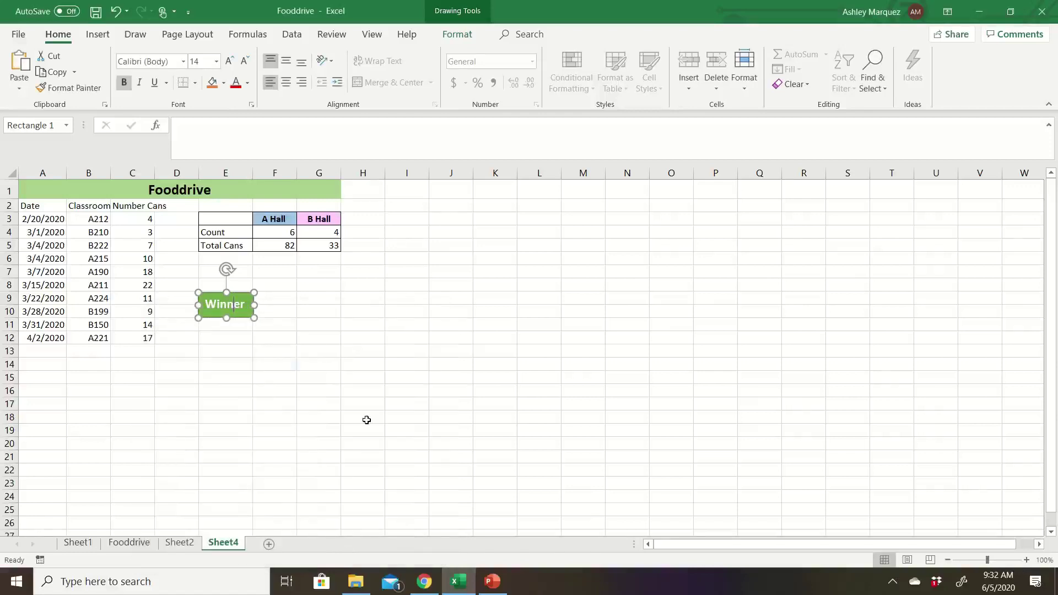
left_click(349, 357)
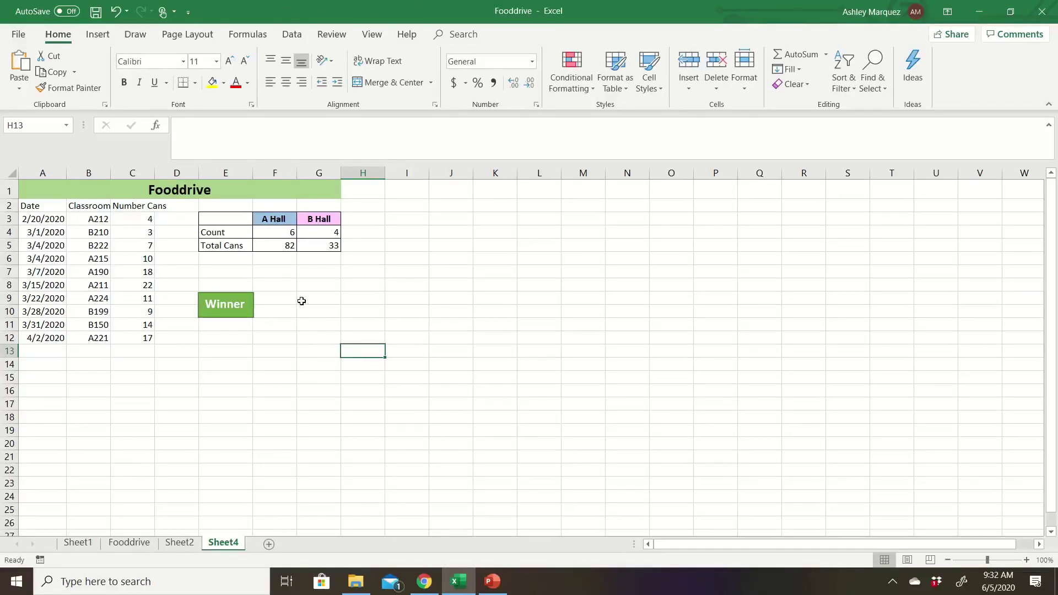
left_click(231, 303)
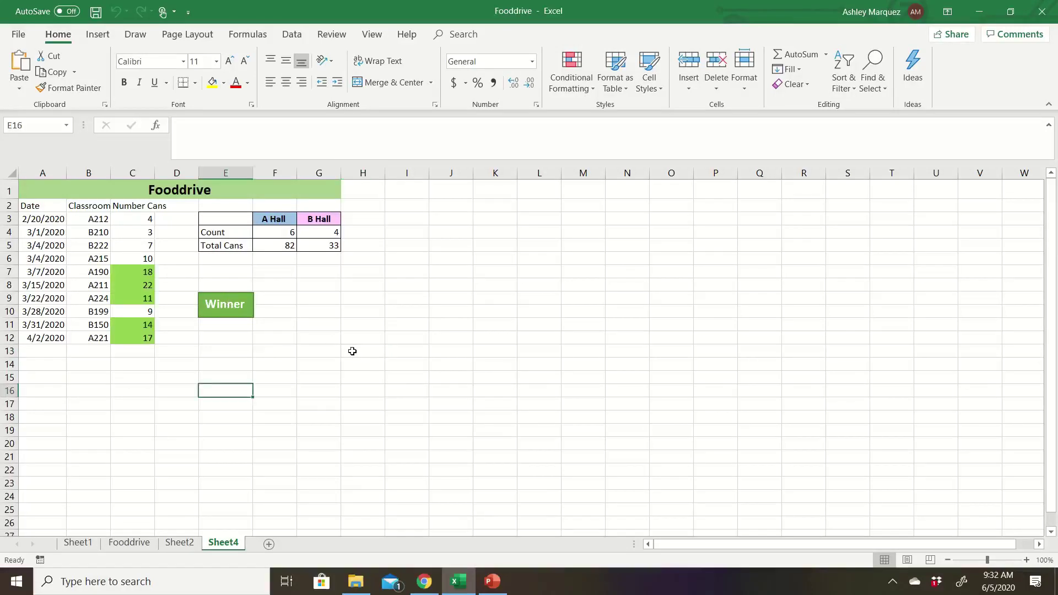